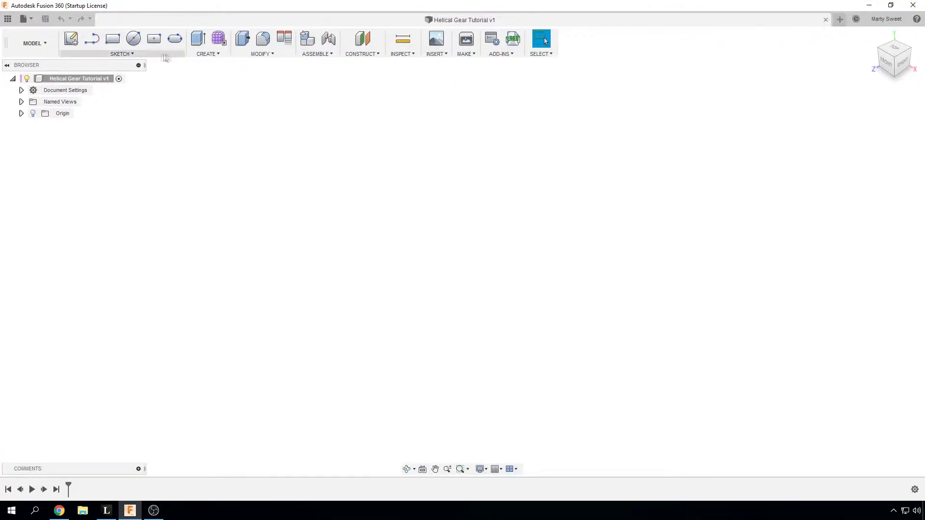
Start a sketch on the ground plane and draw a 47 mm circle centred on the origin
left_click(74, 43)
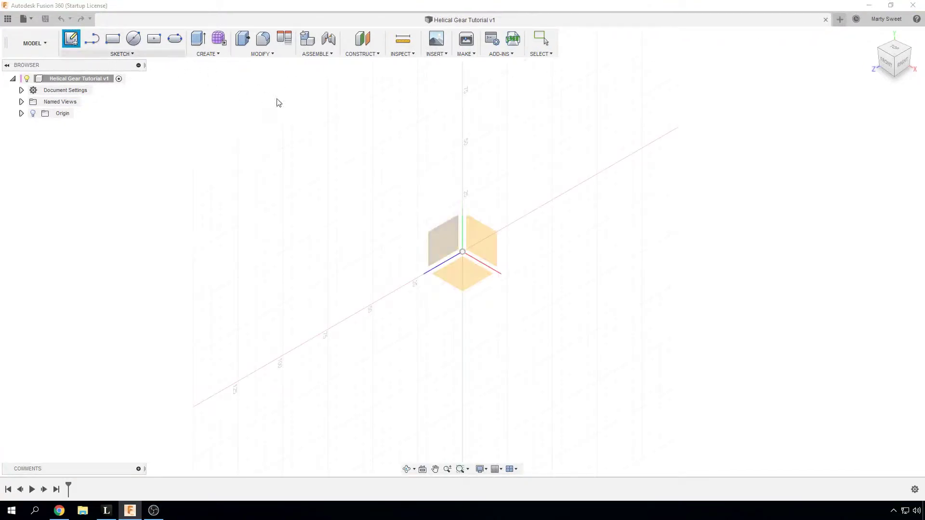
left_click(460, 273)
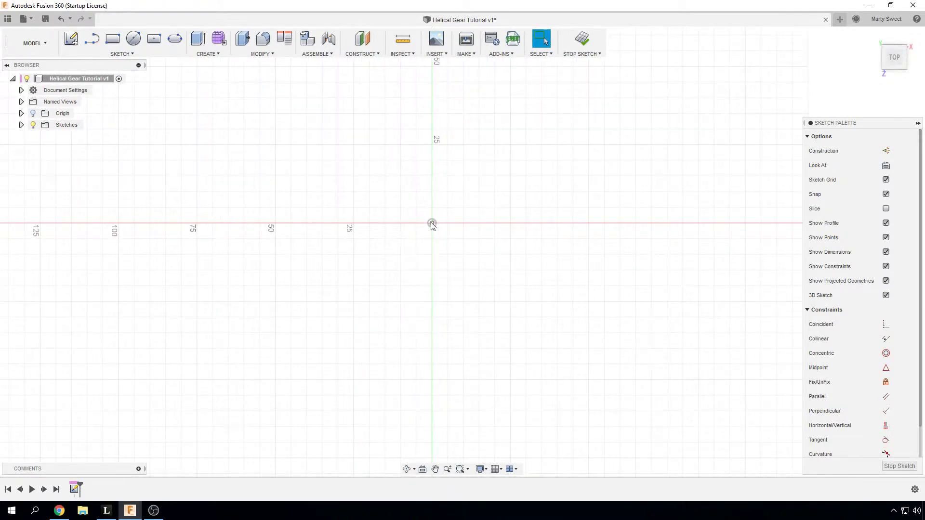
left_click(133, 42)
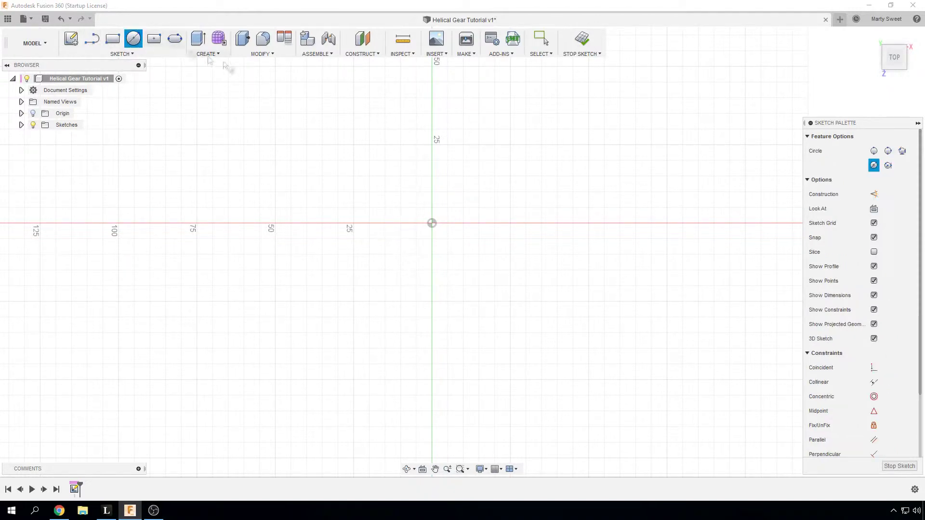
left_click(432, 223)
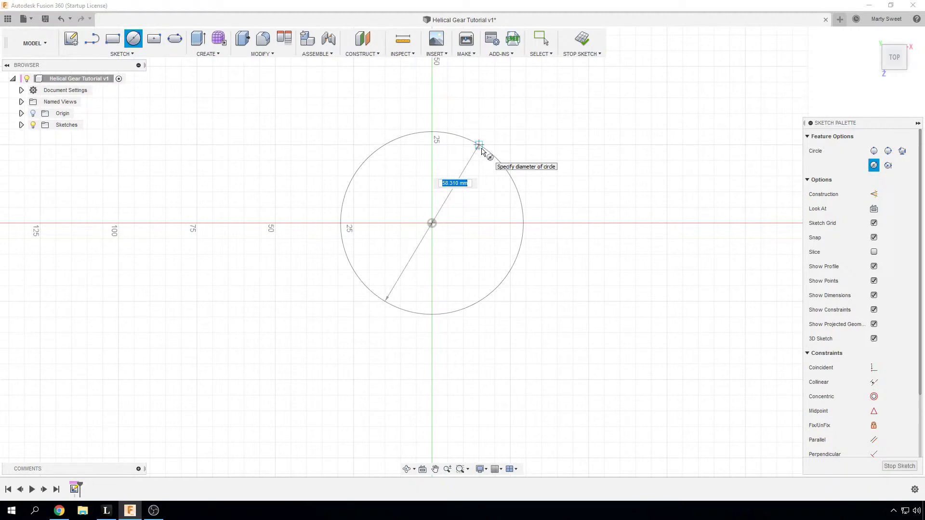
key("Tab")
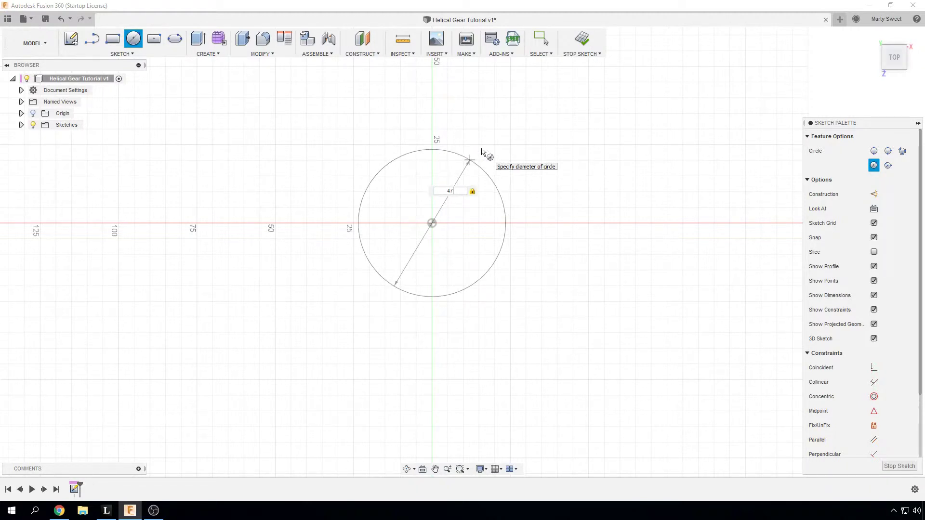
key("Return")
Add a concentric 60 mm circle and convert it to construction geometry
left_click(134, 39)
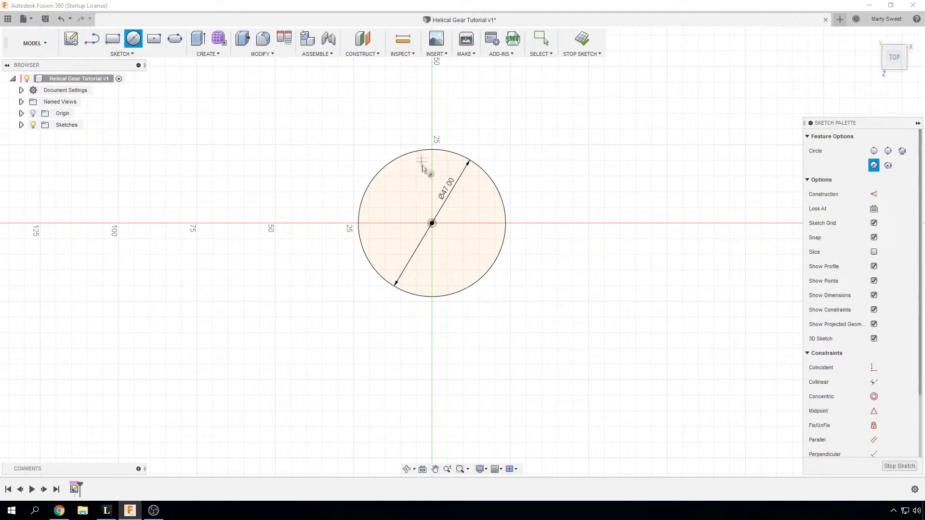
left_click(432, 223)
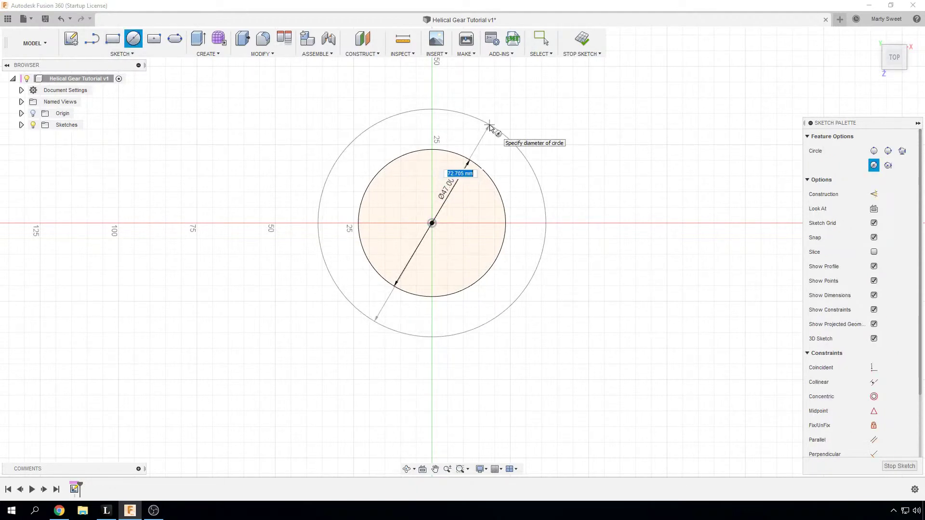
type("60")
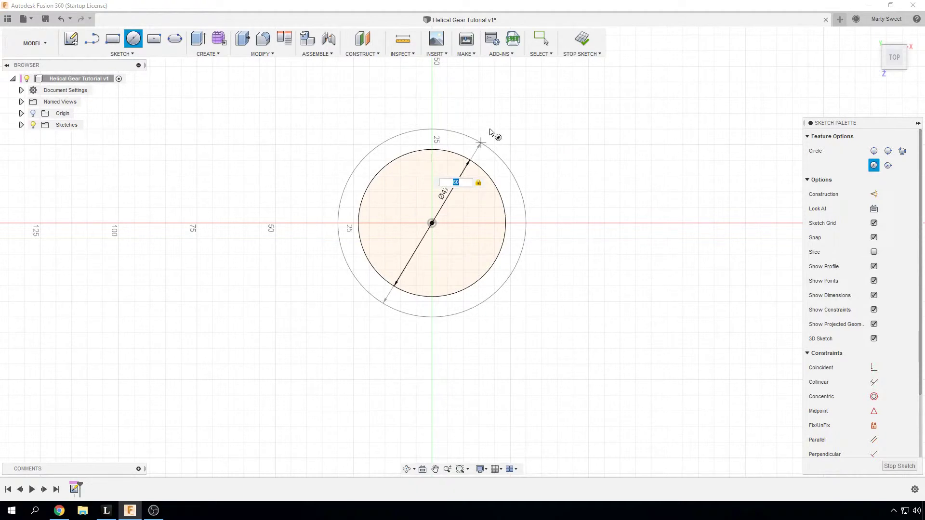
key("Return")
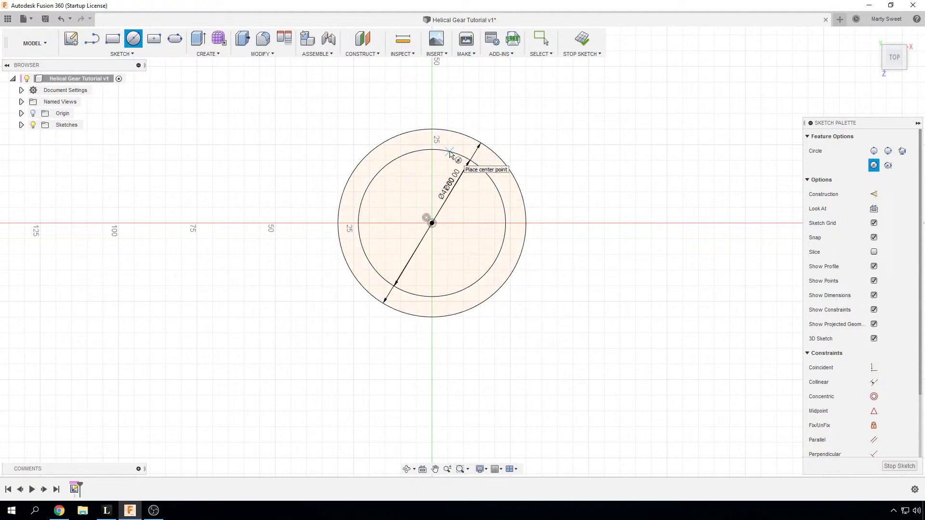
key("Escape")
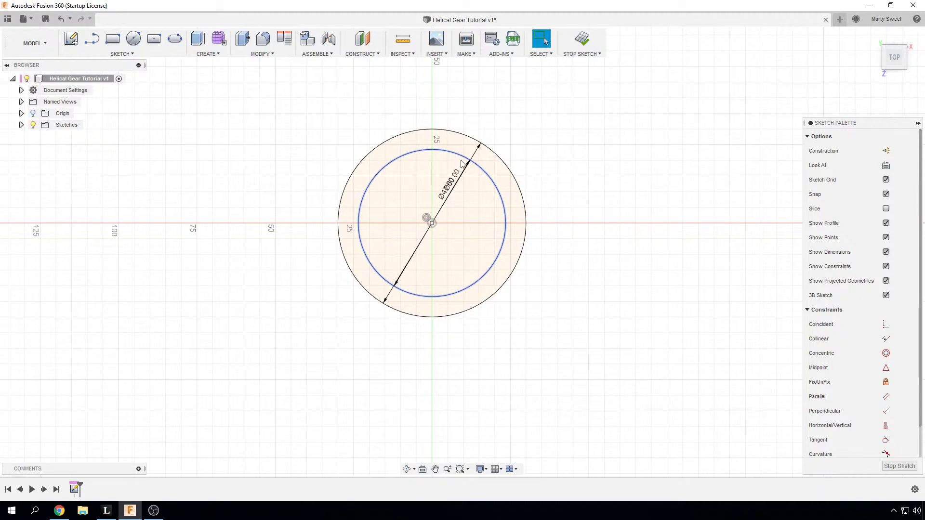
left_click(449, 135)
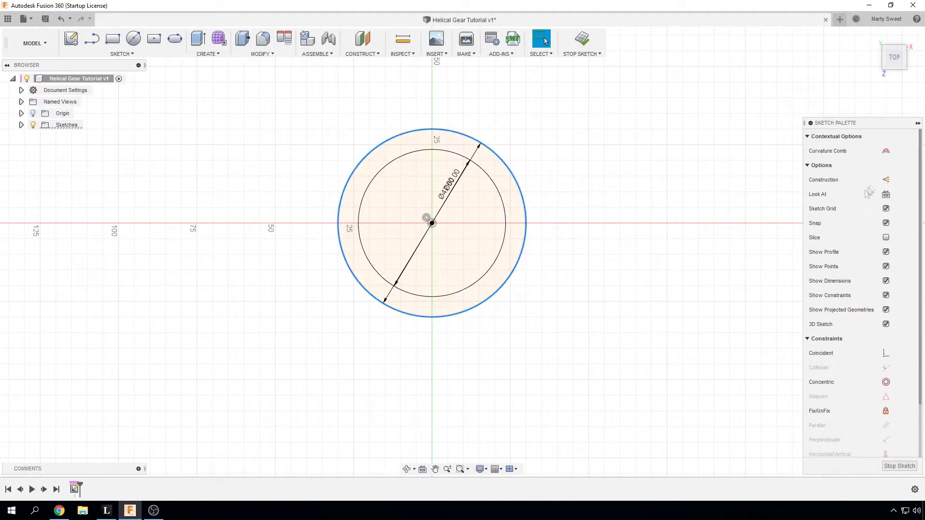
left_click(885, 179)
scroll(439, 165, "up", 4)
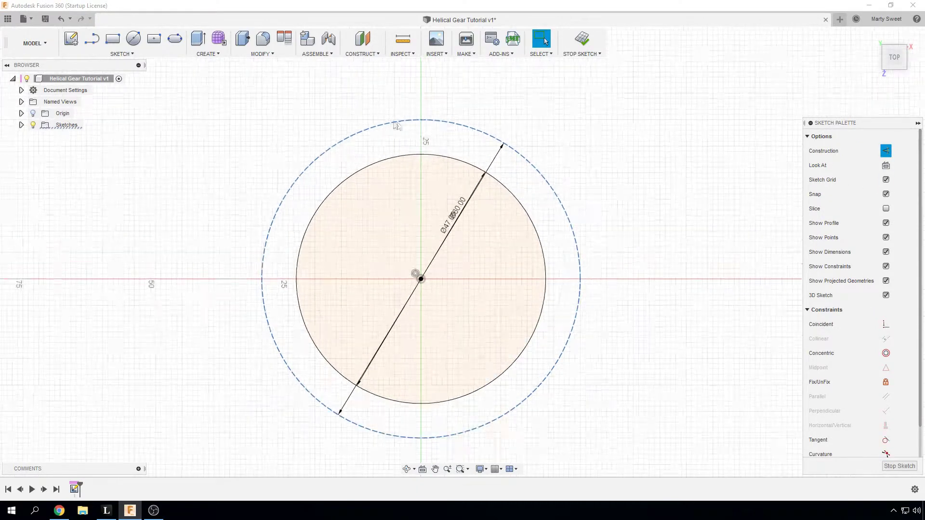
scroll(439, 165, "down", 1)
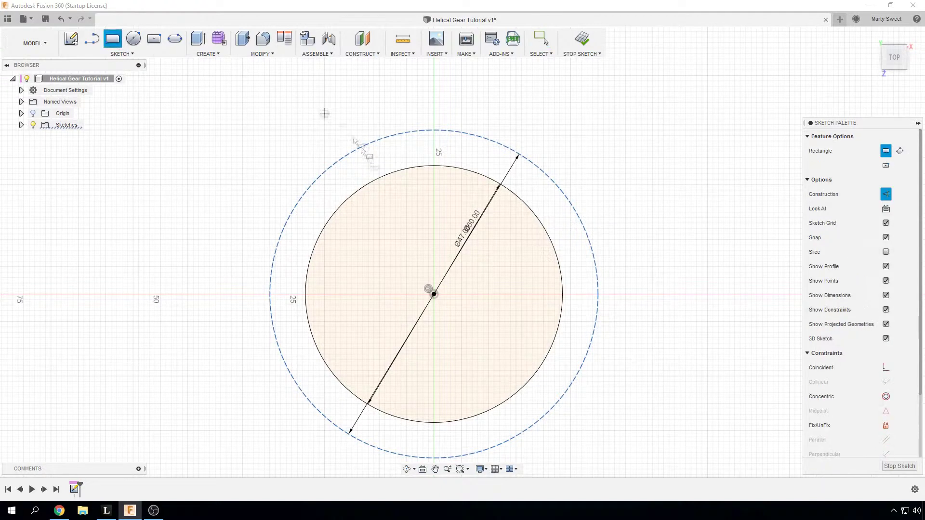
Draw a 2 mm-wide rectangle from the top of the 47 mm circle to the construction circle
left_click(113, 41)
scroll(432, 168, "up", 6)
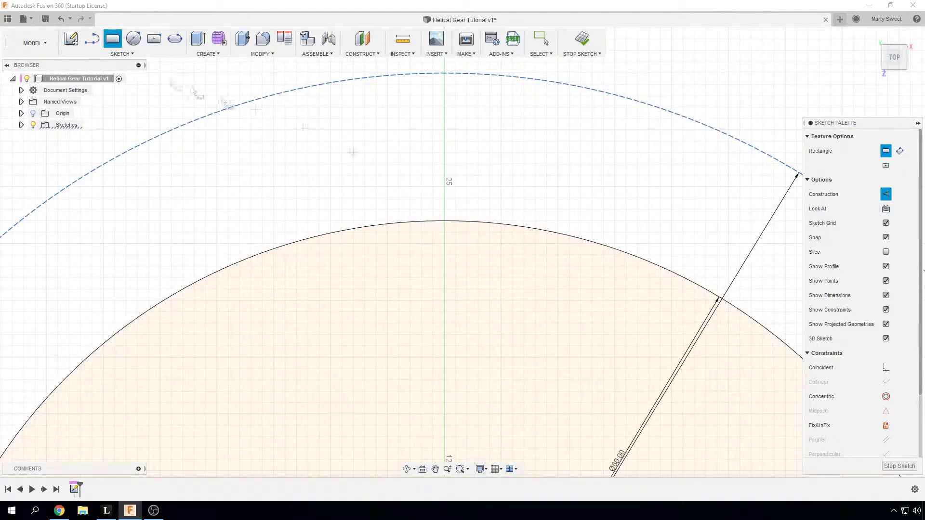
left_click(423, 222)
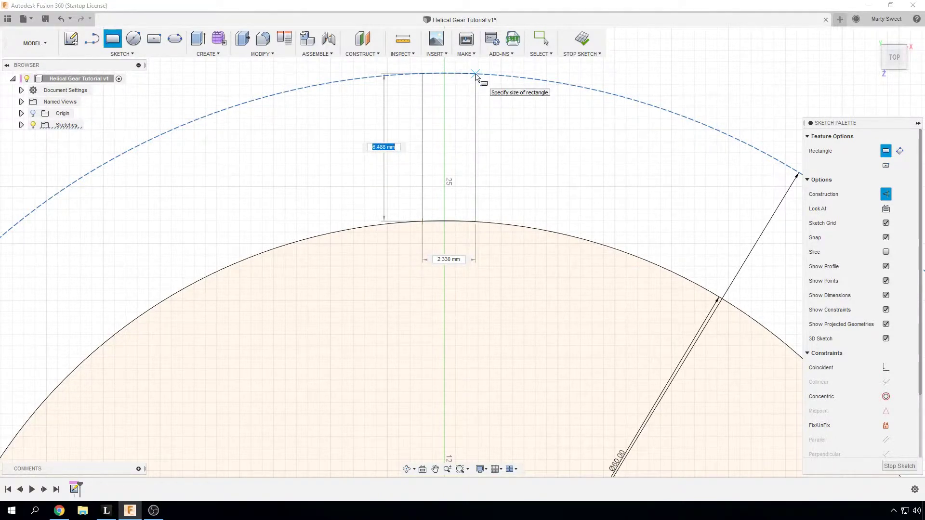
key("Tab")
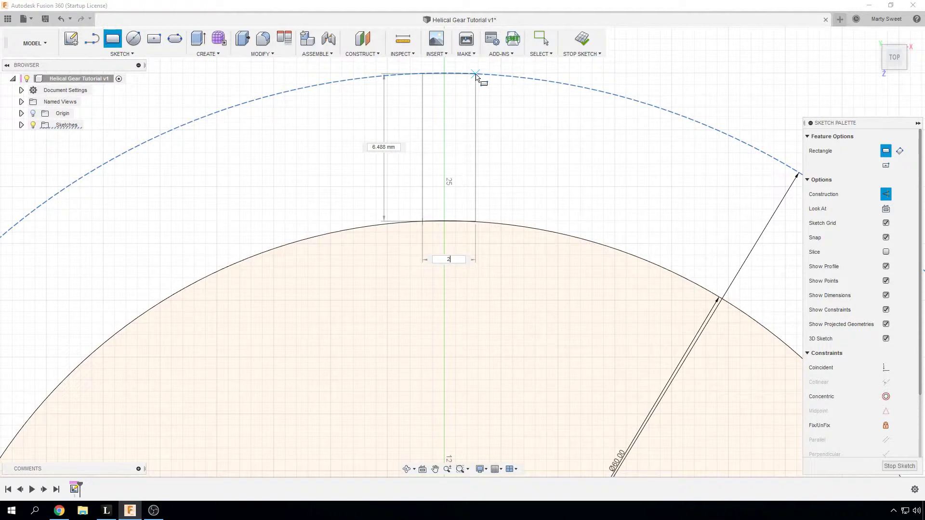
type("2")
key("Return")
Exit the rectangle tool and select all four edges of the new rectangle
scroll(480, 186, "down", 3)
scroll(479, 185, "down", 4)
scroll(496, 183, "up", 3)
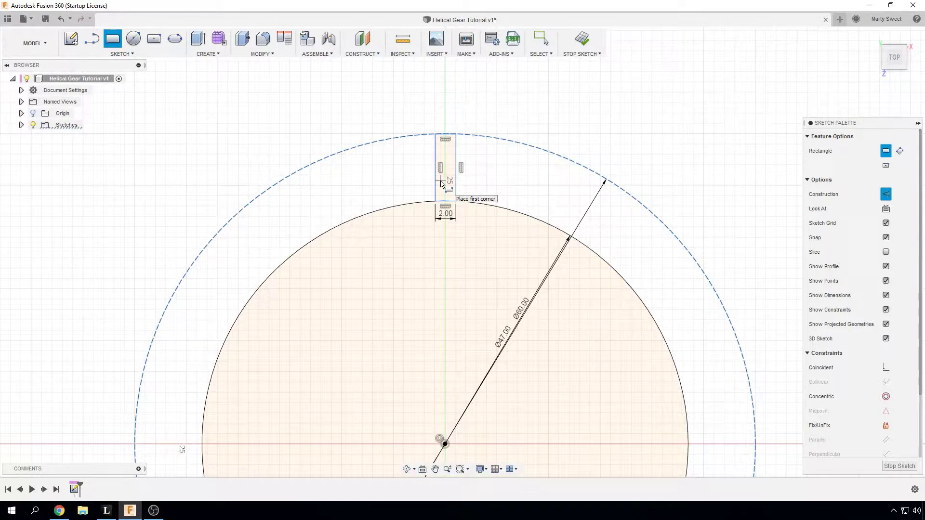
scroll(446, 190, "up", 3)
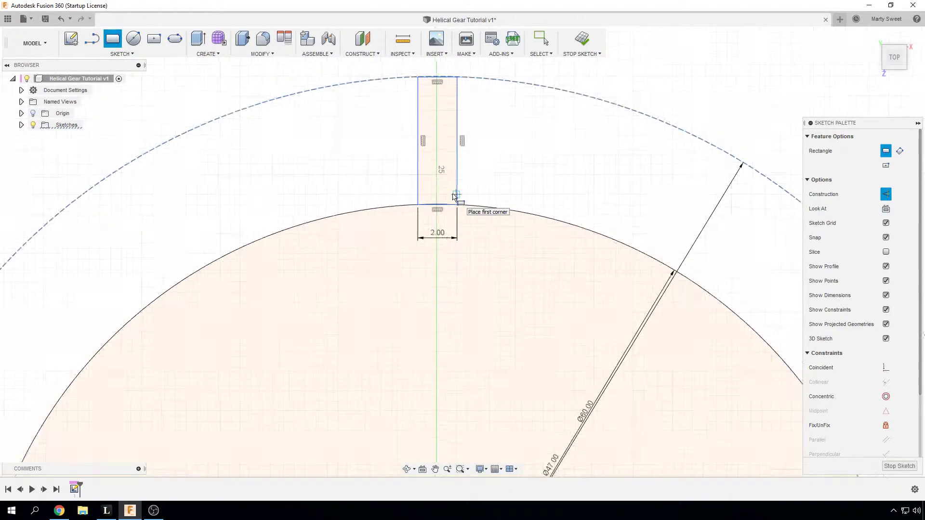
scroll(455, 195, "up", 5)
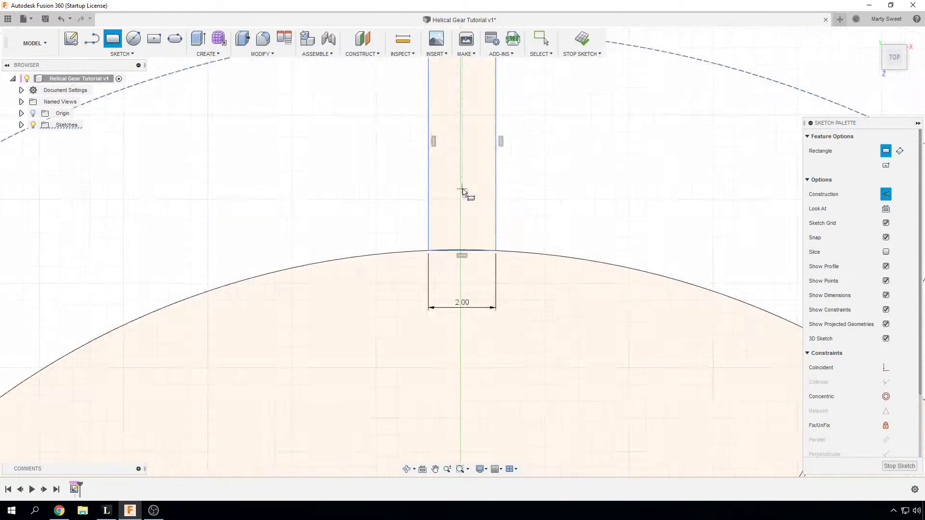
scroll(463, 192, "down", 6)
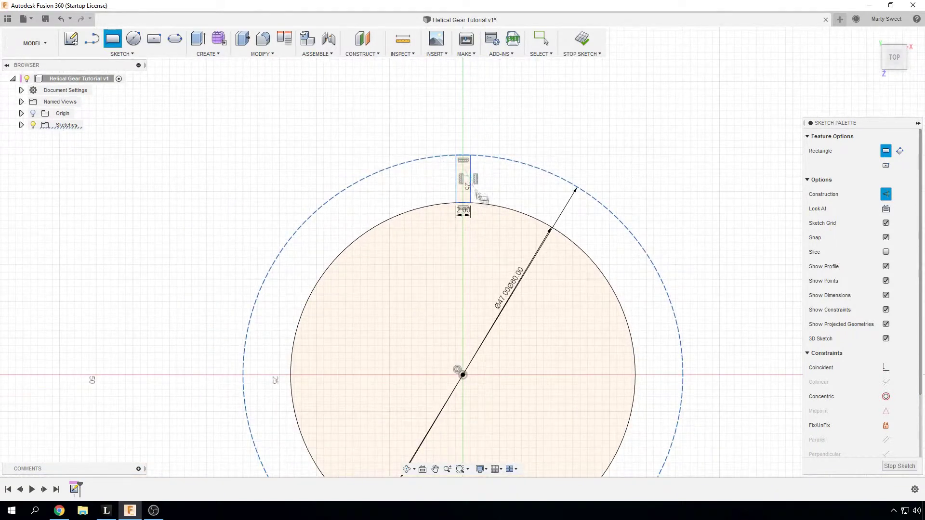
key("Escape")
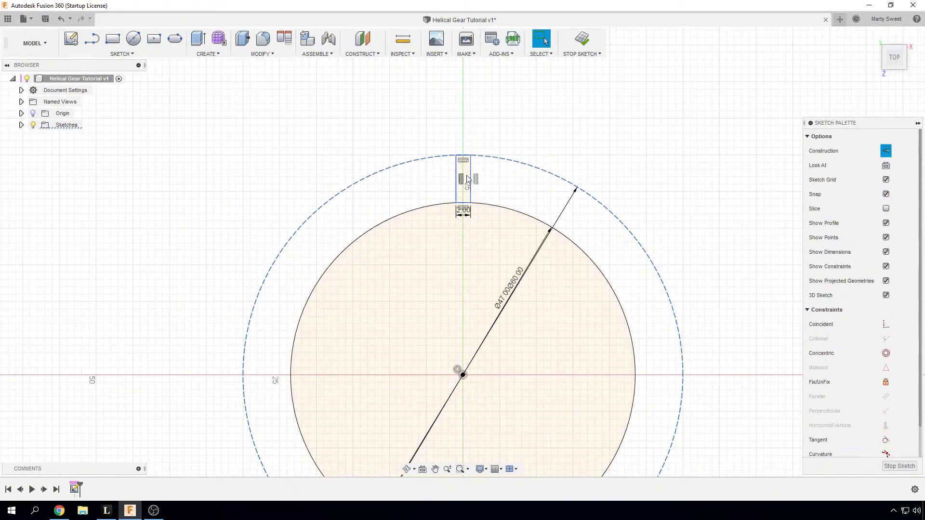
scroll(467, 167, "up", 5)
double_click(480, 152)
double_click(467, 271)
scroll(469, 289, "down", 5)
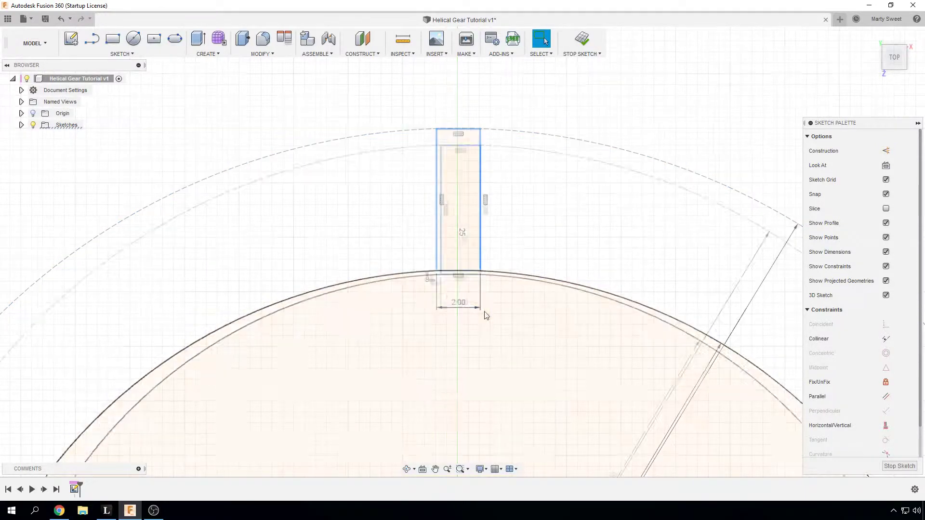
Circular-pattern the 2 mm rectangle 12 times about the origin
left_click(122, 53)
left_click(114, 279)
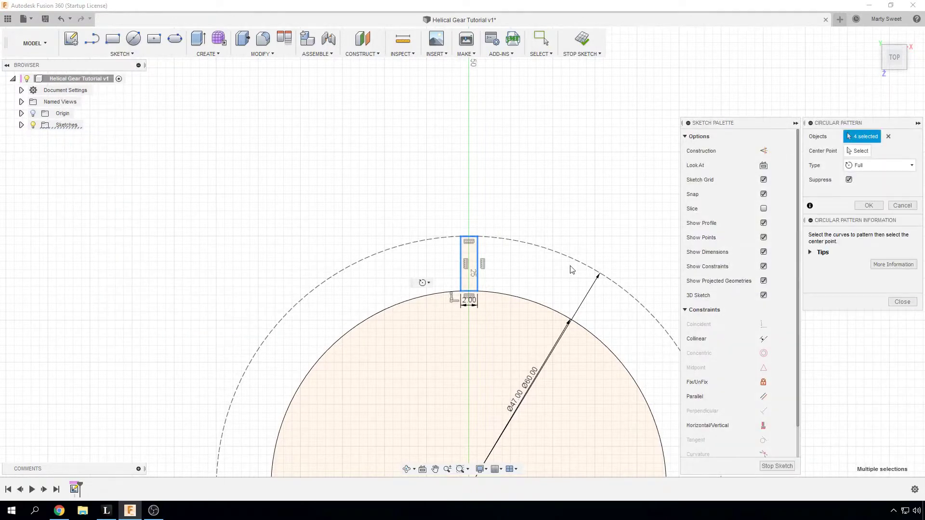
middle_click_drag(571, 264, 507, 70)
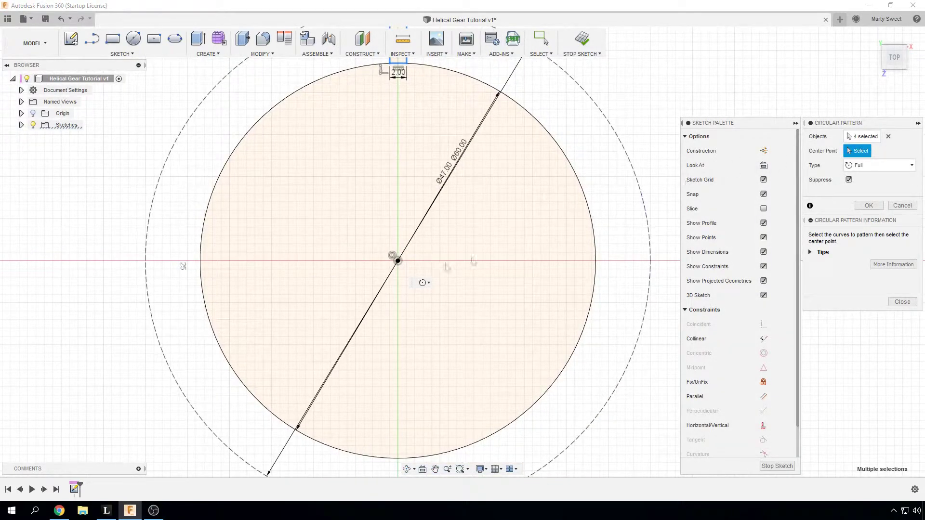
left_click(398, 261)
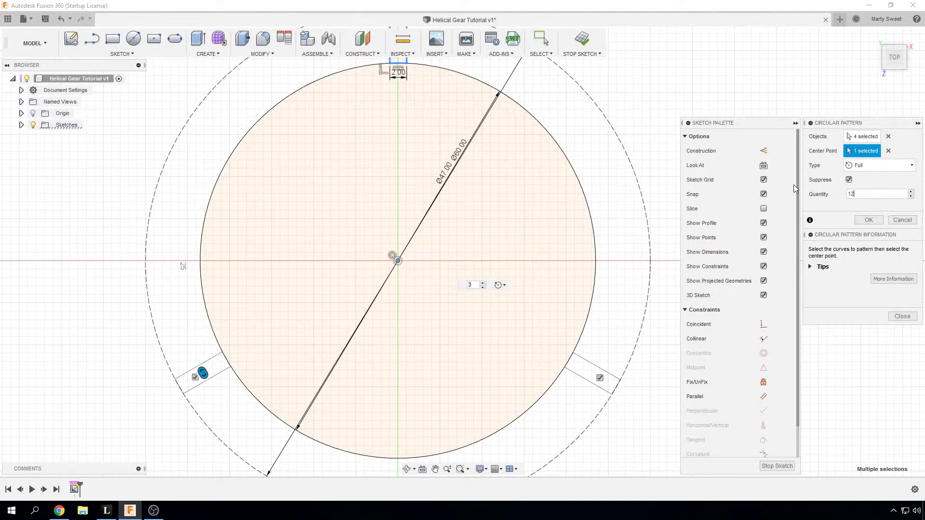
mouse_move(620, 96)
middle_mouse_down()
mouse_move(615, 181)
mouse_move(628, 195)
middle_mouse_up()
key("Return")
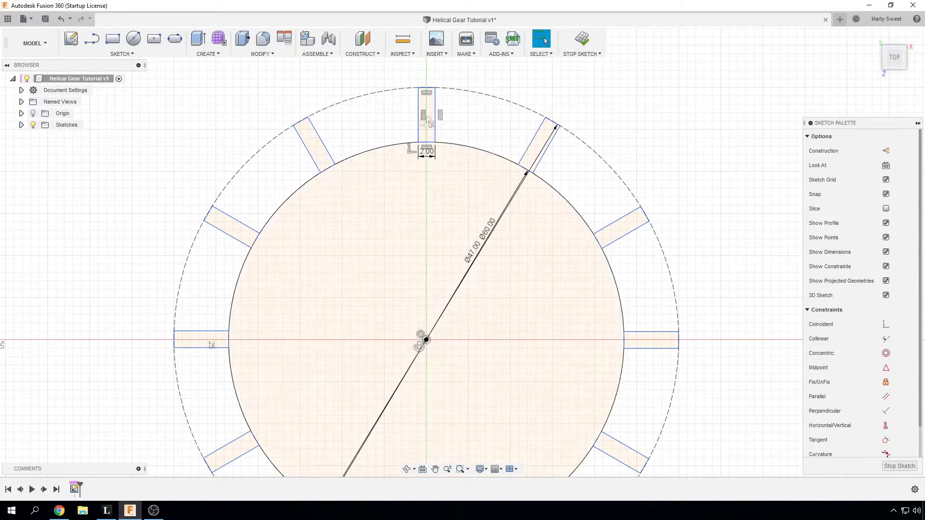
scroll(426, 116, "up", 3)
scroll(413, 129, "down", 2)
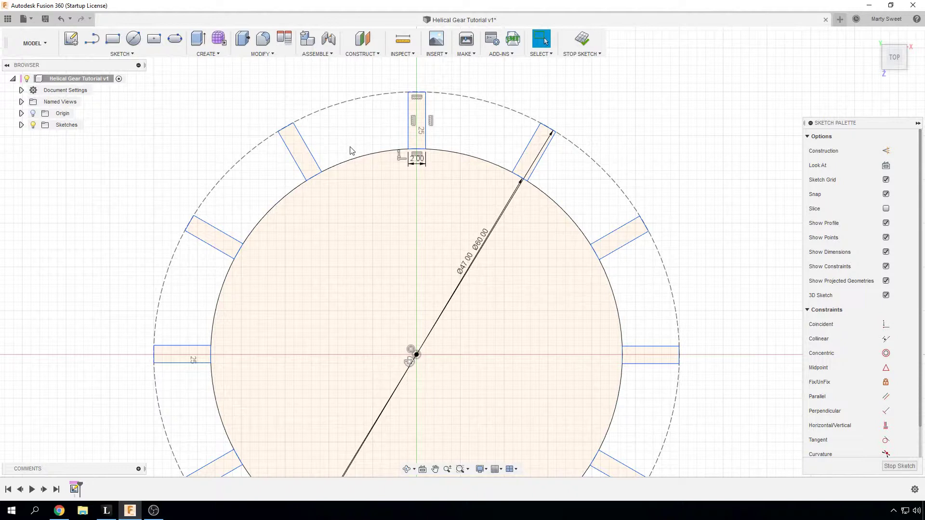
scroll(352, 140, "up", 3)
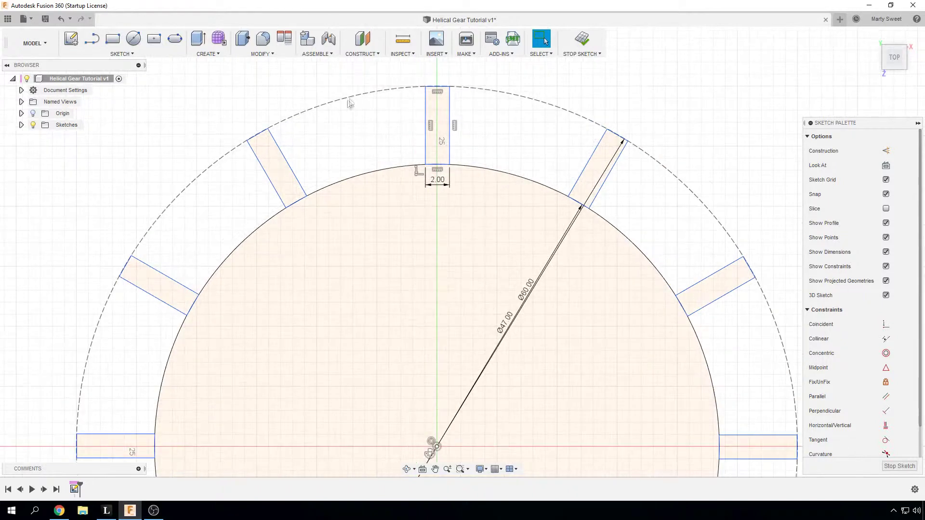
Fillet the top tooth edge to the 47 mm root circle with a 6.87 mm radius
left_click(122, 53)
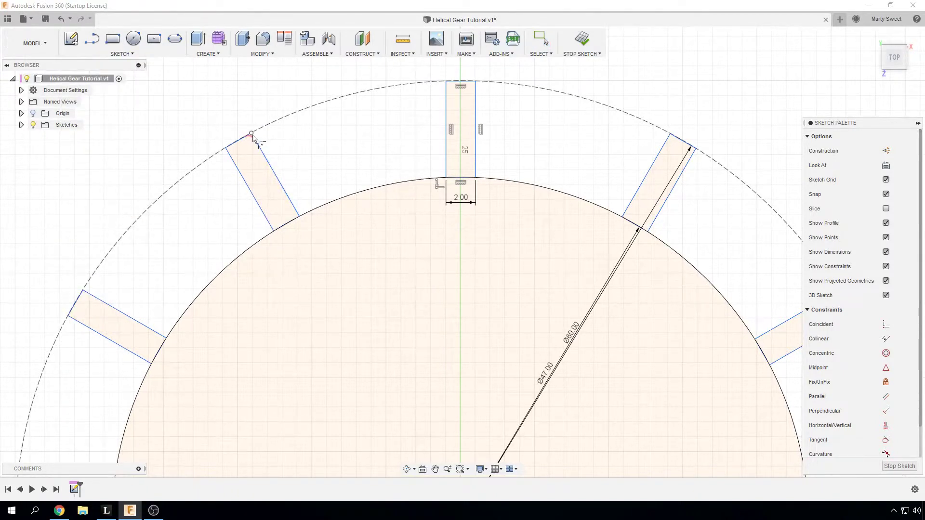
left_click(265, 155)
left_click(443, 133)
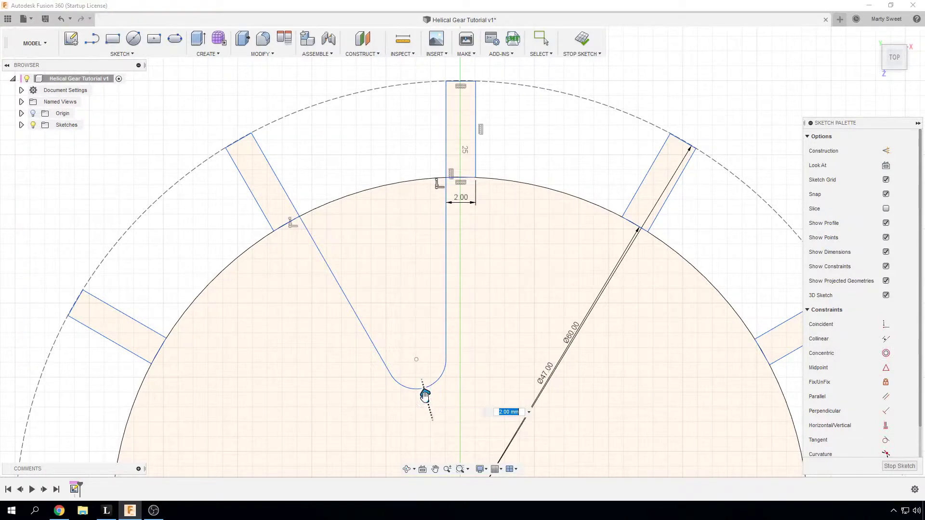
left_click_drag(425, 394, 367, 190)
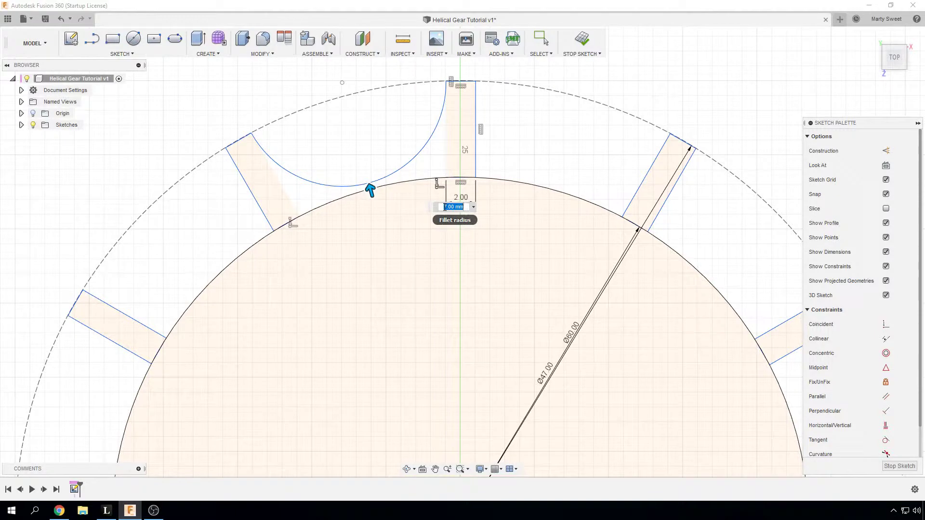
type("6.88")
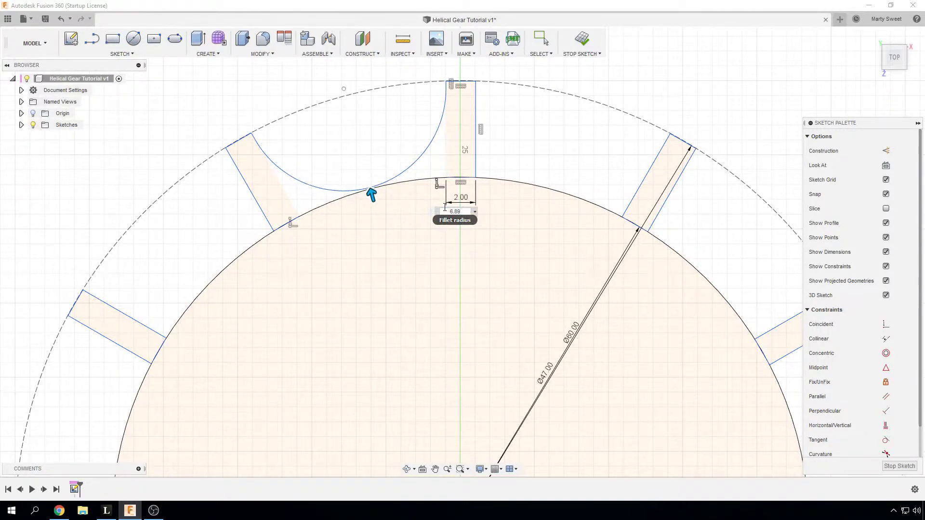
key("BackSpace")
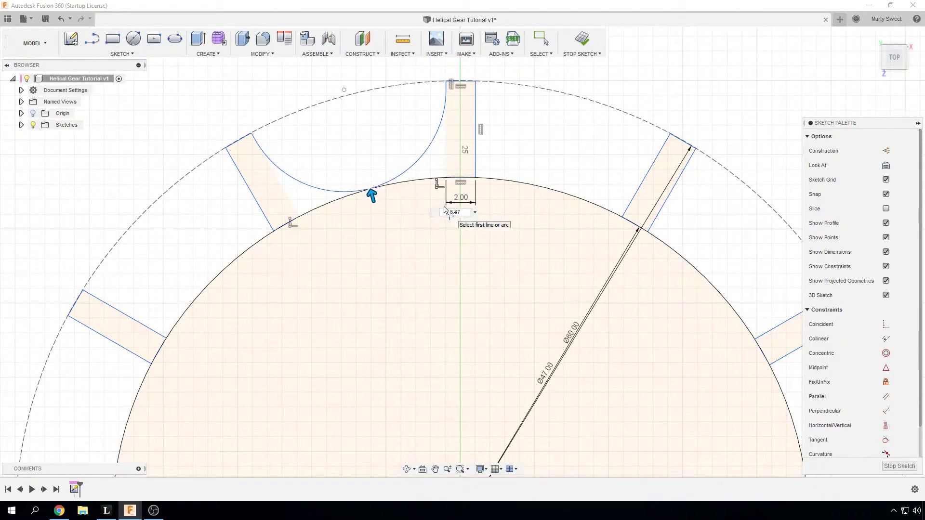
key("Return")
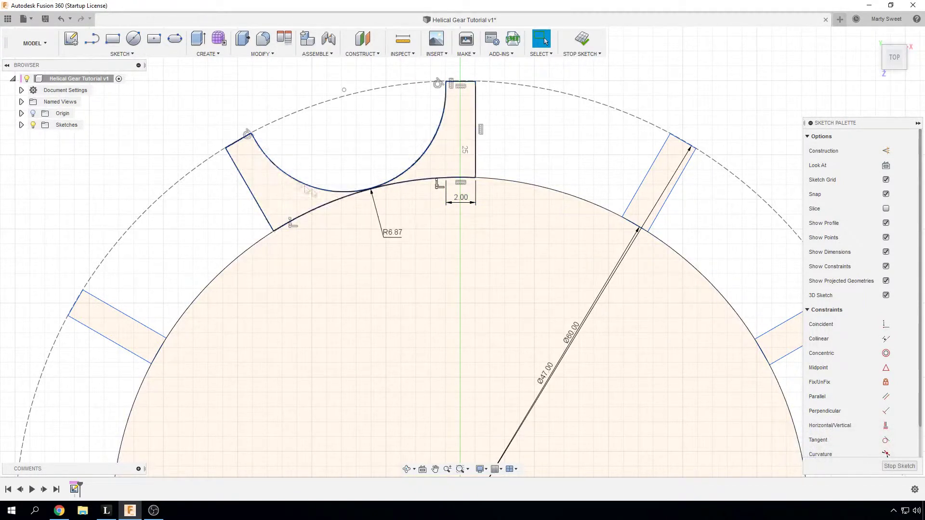
scroll(457, 231, "down", 2)
scroll(457, 231, "down", 2)
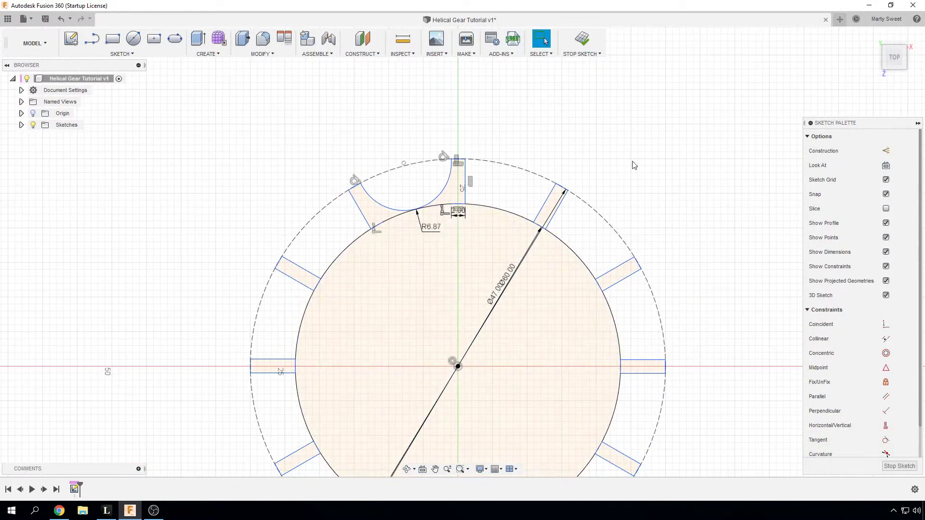
scroll(415, 145, "down", 2)
left_click(407, 139)
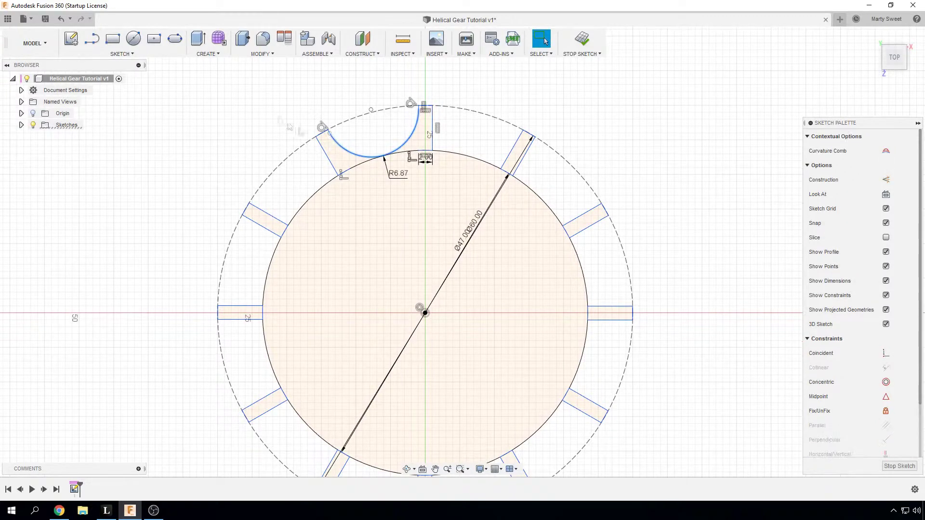
Pattern the R6.87 fillet arc 12 times around the origin
left_click(131, 54)
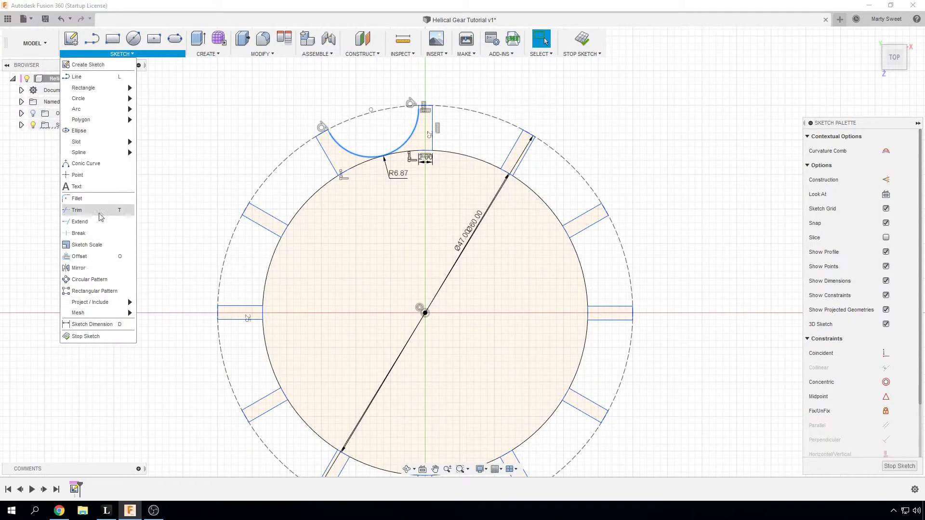
left_click(92, 279)
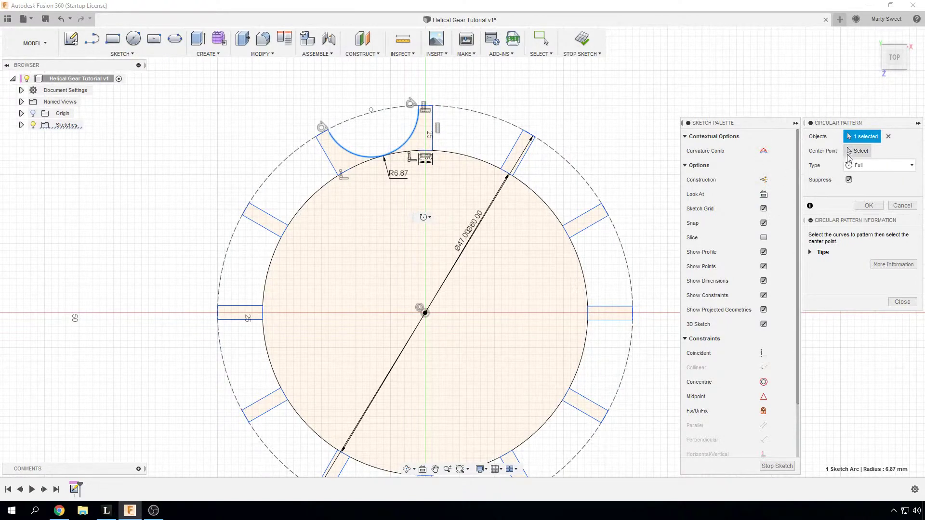
left_click(860, 151)
left_click(425, 313)
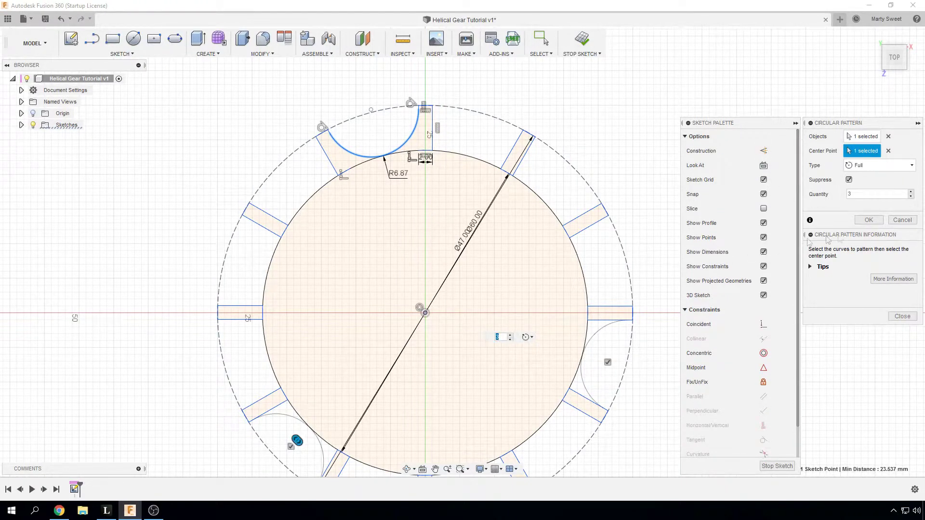
key("Tab")
type("12")
left_click(867, 219)
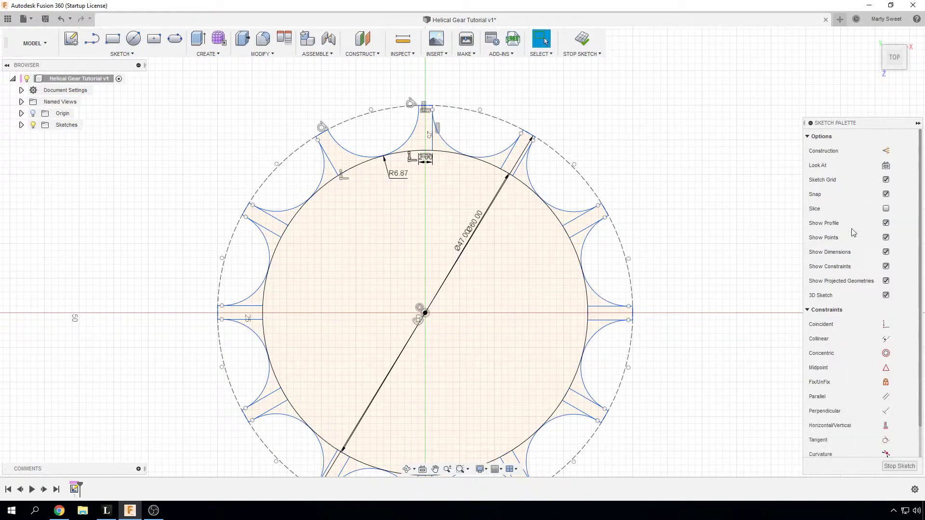
left_click(272, 54)
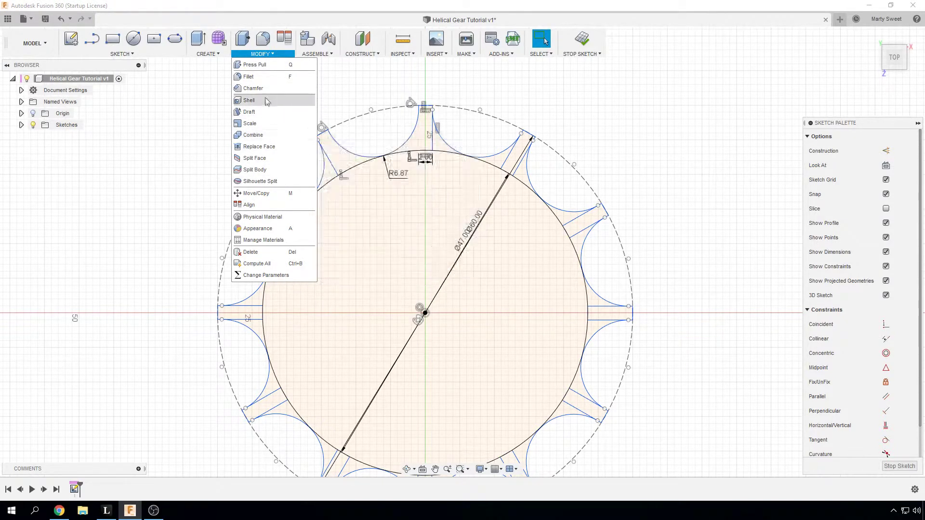
left_click(209, 54)
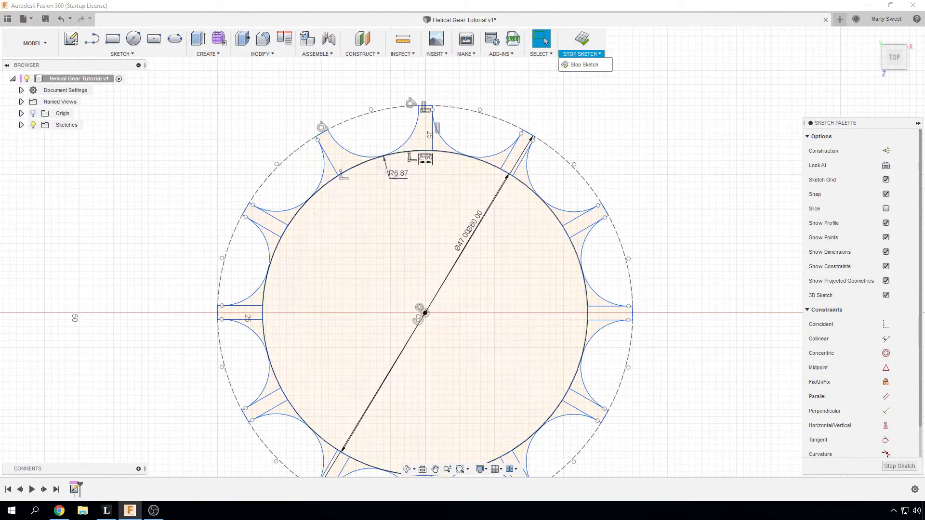
Trim the leftover straight rectangle edges out of every tooth gap around the gear
mouse_move(121, 54)
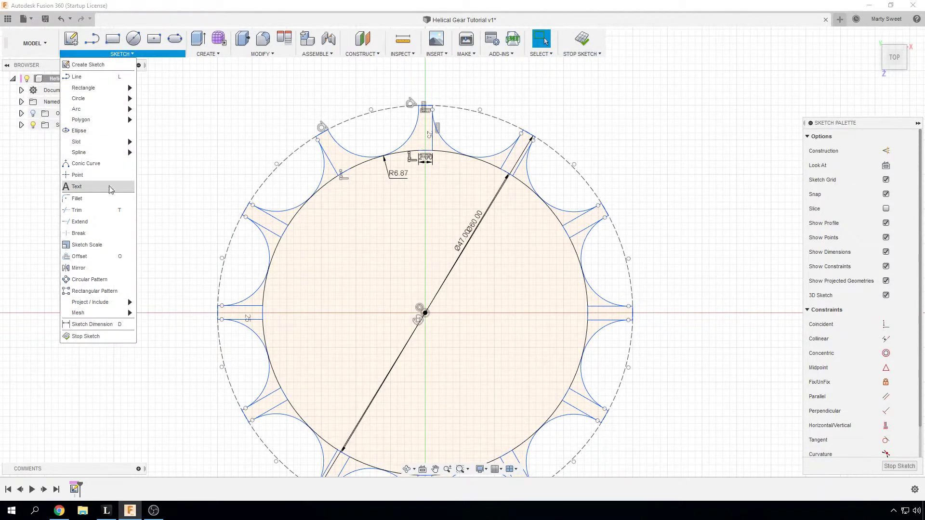
left_click(124, 211)
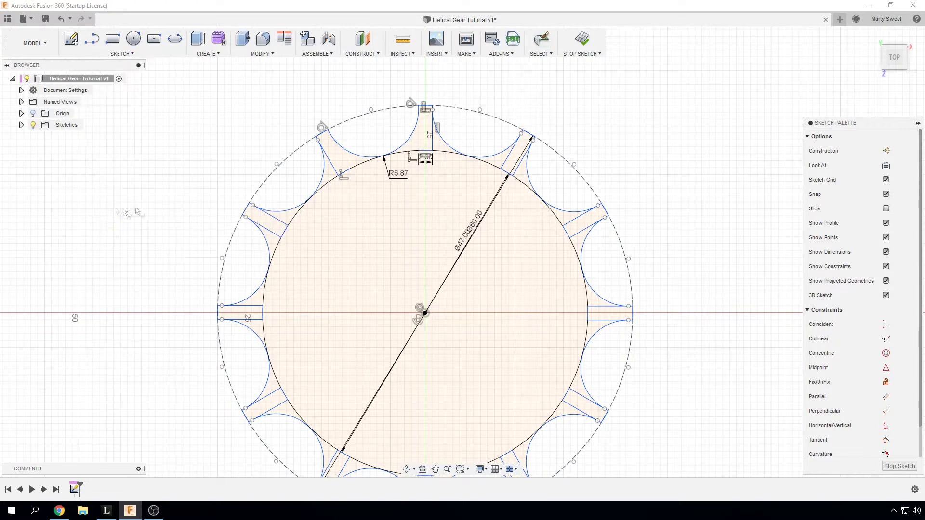
left_click(341, 186)
left_click(260, 212)
left_click(277, 234)
left_click(260, 305)
left_click(259, 319)
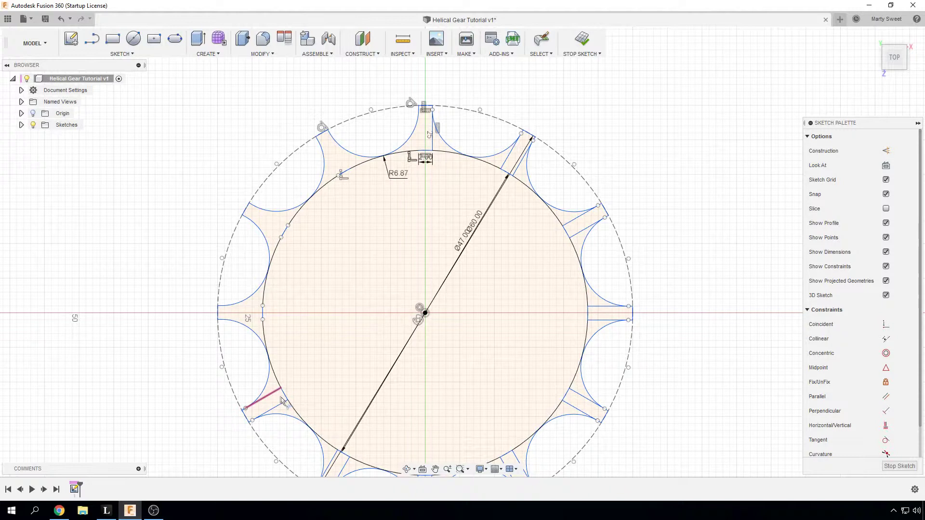
left_click(281, 399)
left_click(285, 406)
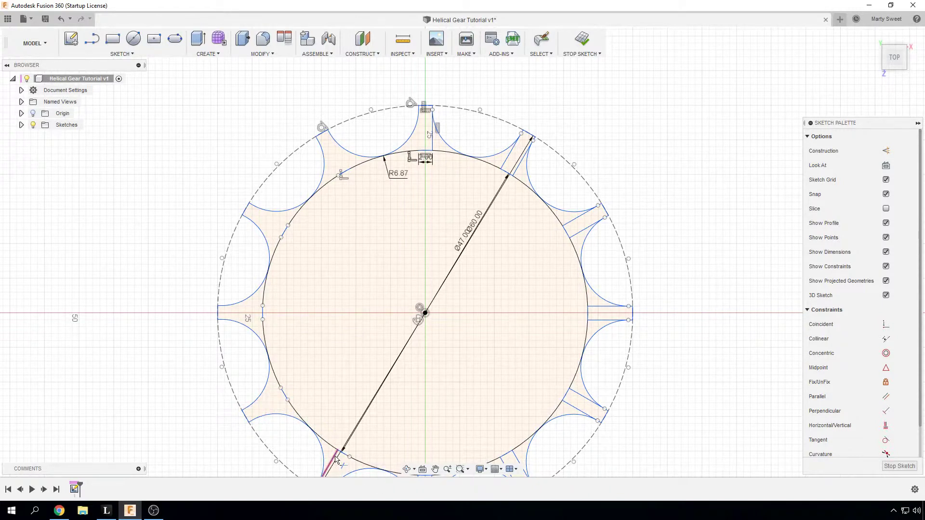
left_click(335, 460)
left_click(520, 463)
left_click(506, 460)
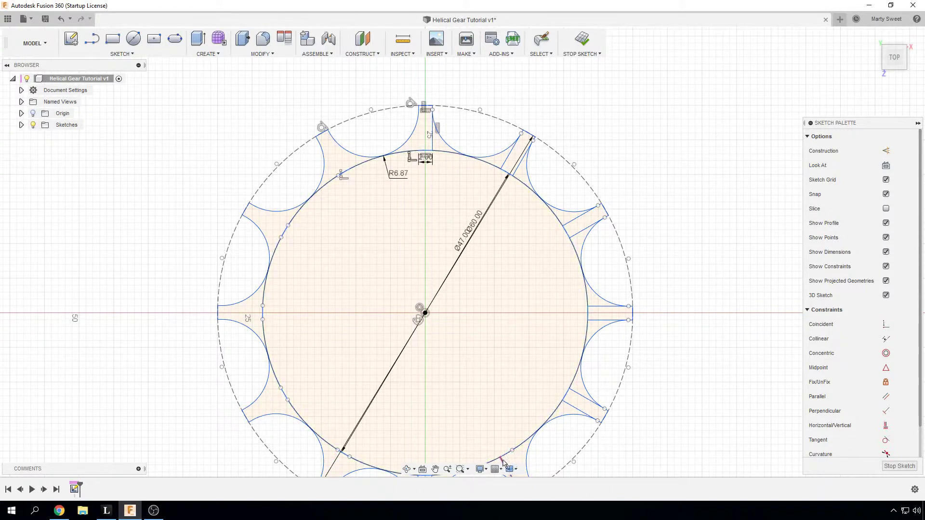
left_click(577, 407)
left_click(584, 397)
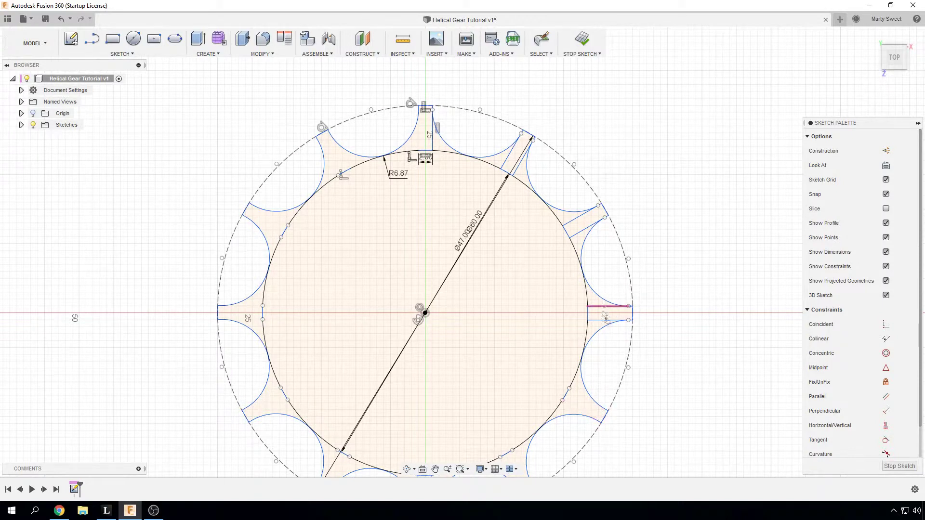
left_click(602, 308)
left_click(603, 319)
left_click(581, 216)
left_click(586, 227)
left_click(508, 166)
left_click(518, 159)
left_click(432, 132)
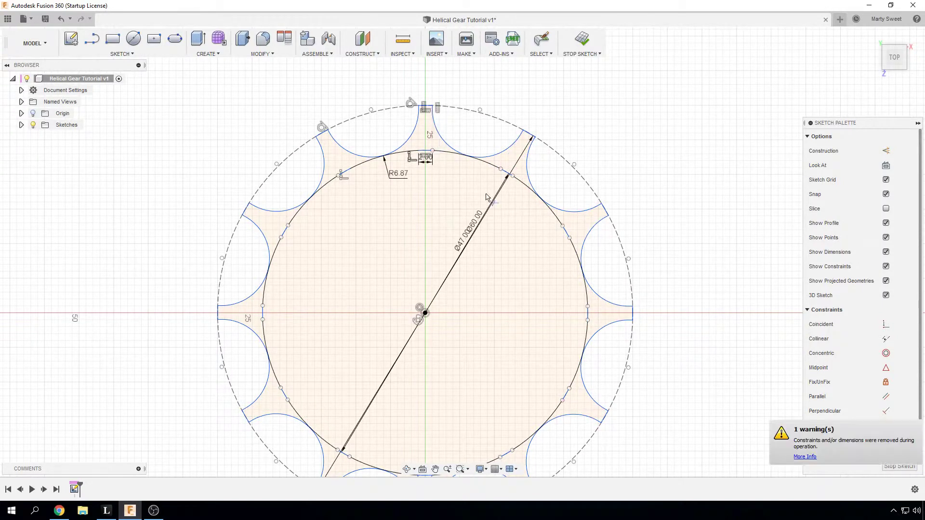
scroll(500, 261, "up", 2)
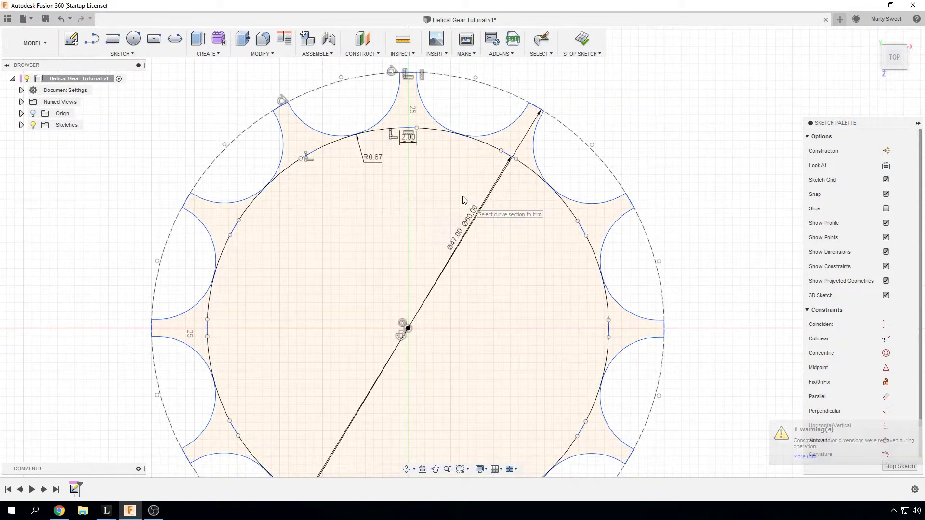
Convert the inner 47 mm root circle to construction geometry
key("Escape")
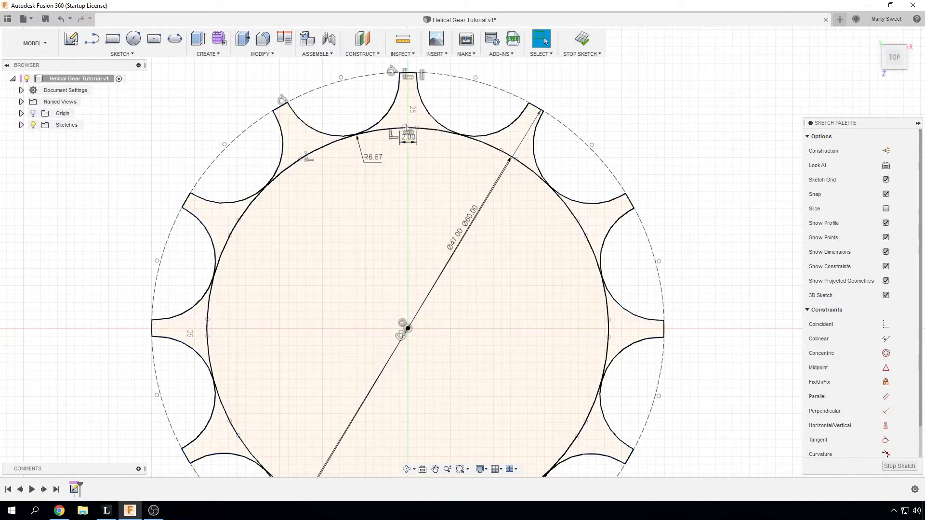
left_click(400, 129)
key("x")
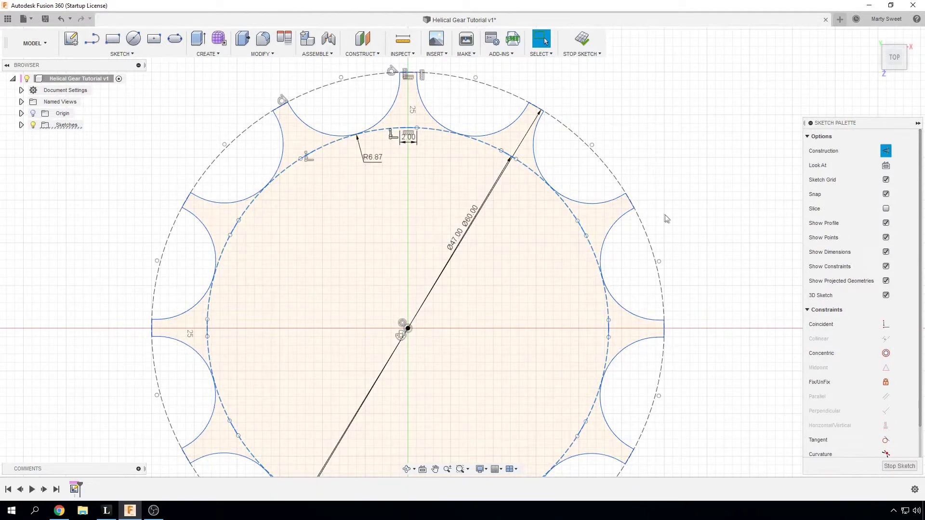
scroll(669, 222, "down", 2)
scroll(725, 278, "up", 1)
mouse_move(725, 278)
middle_mouse_down()
mouse_move(614, 161)
mouse_move(614, 147)
mouse_move(605, 215)
middle_mouse_up()
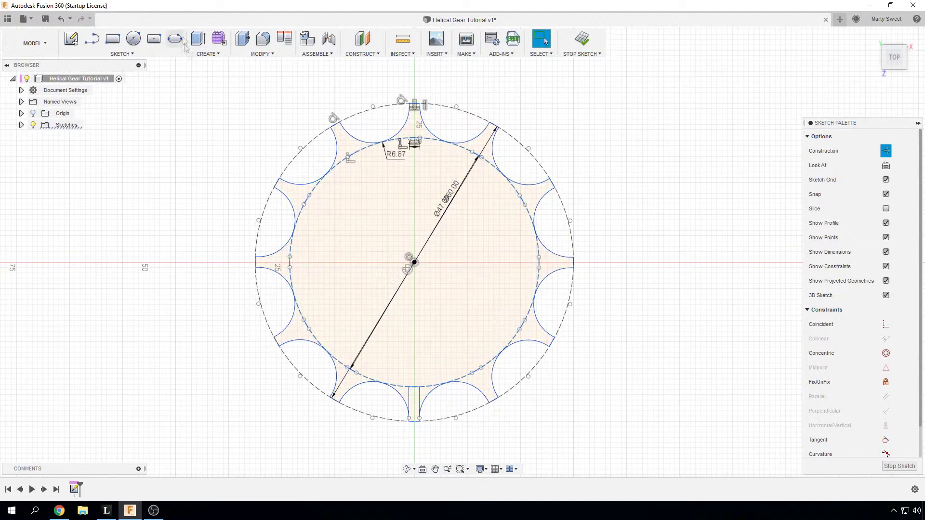
Trim the last leftover segment at the bottom tooth and check the gear profile is closed
left_click(143, 52)
left_click(92, 210)
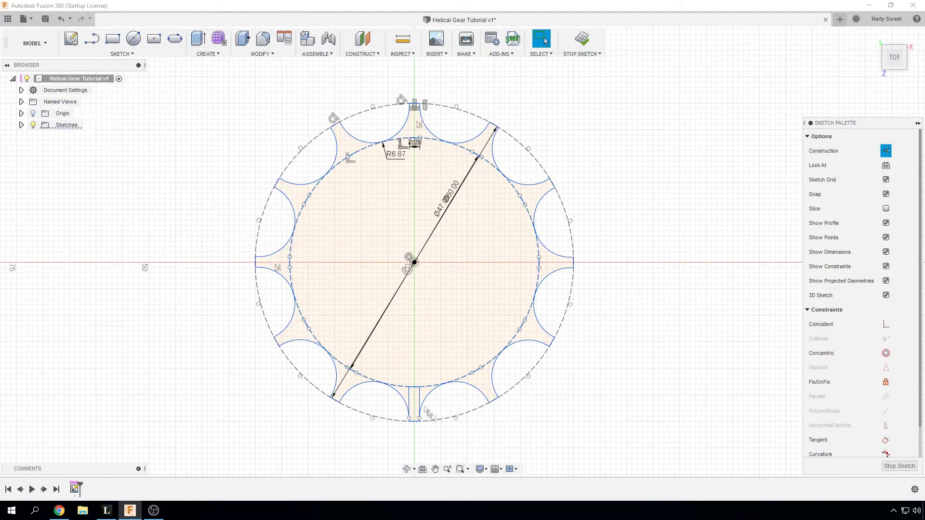
left_click(420, 407)
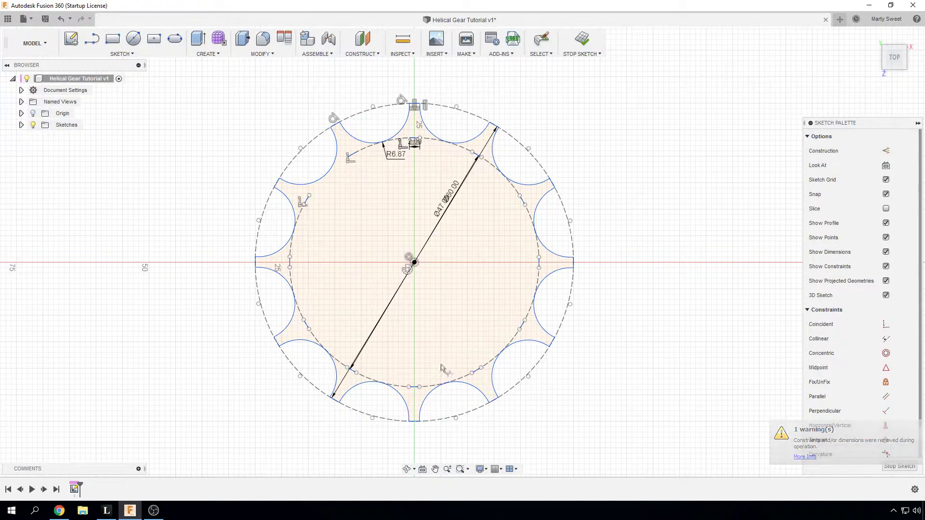
key("Escape")
left_click(444, 334)
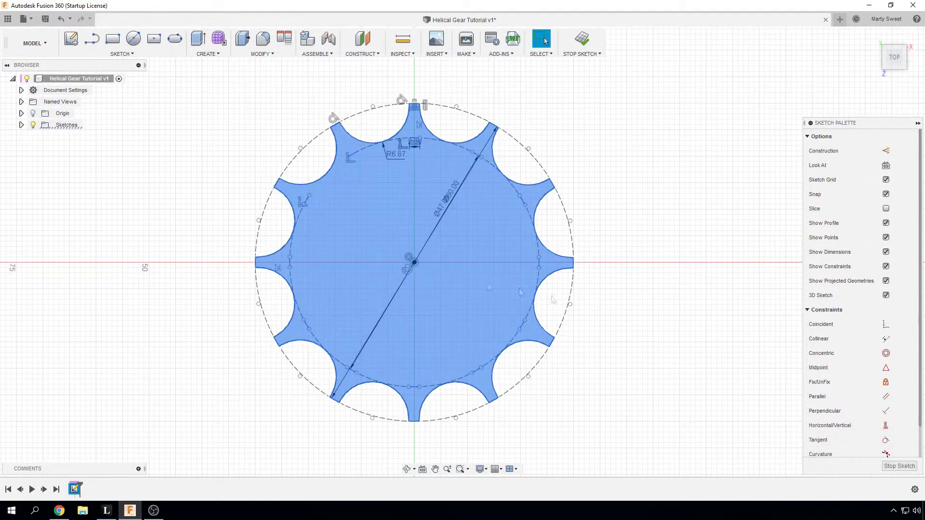
scroll(631, 289, "down", 2)
scroll(603, 250, "up", 4)
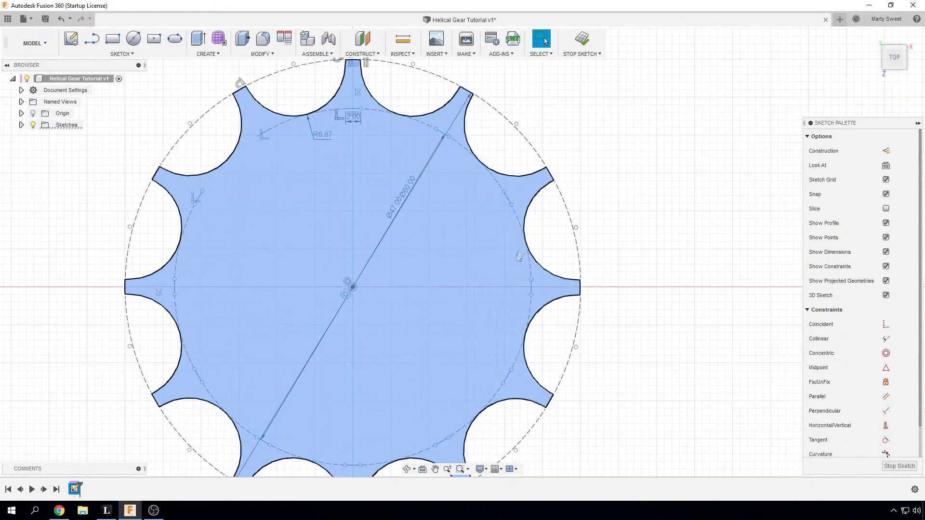
scroll(626, 241, "down", 2)
left_click(446, 441)
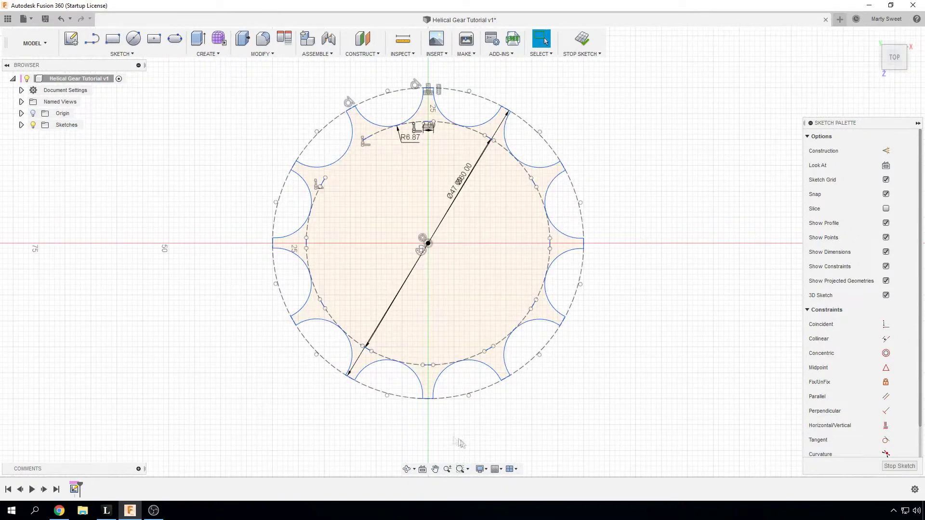
left_click(407, 468)
Save the gear sketch as a new version of the Helical Gear Tutorial design
mouse_move(462, 388)
left_mouse_down()
mouse_move(462, 355)
mouse_move(432, 365)
mouse_move(458, 355)
mouse_move(425, 353)
mouse_move(473, 353)
mouse_move(464, 404)
mouse_move(469, 353)
mouse_move(458, 371)
mouse_move(469, 384)
left_mouse_up()
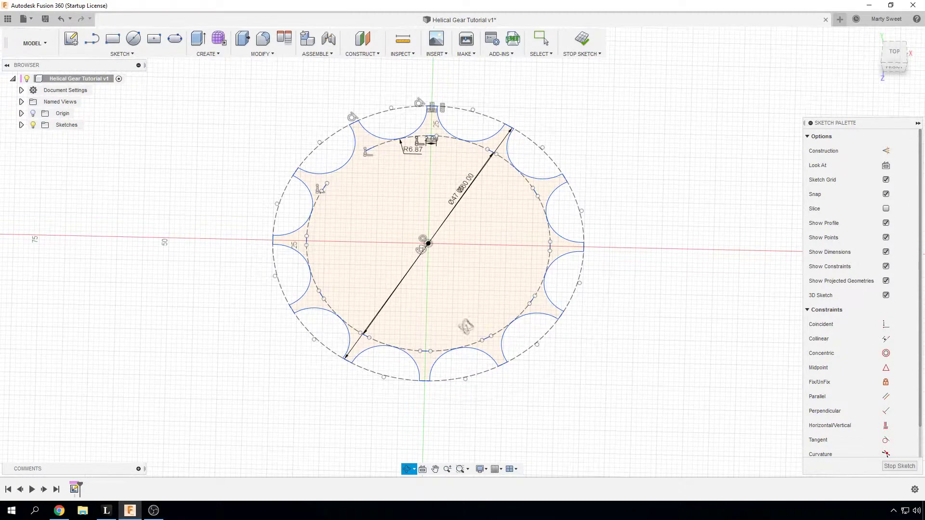
key("ctrl+s")
left_click(464, 265)
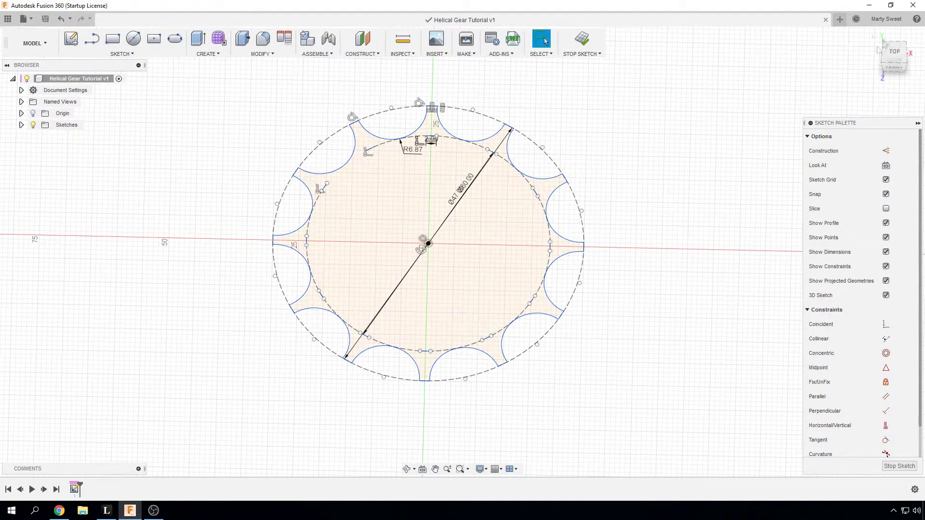
left_click(880, 25)
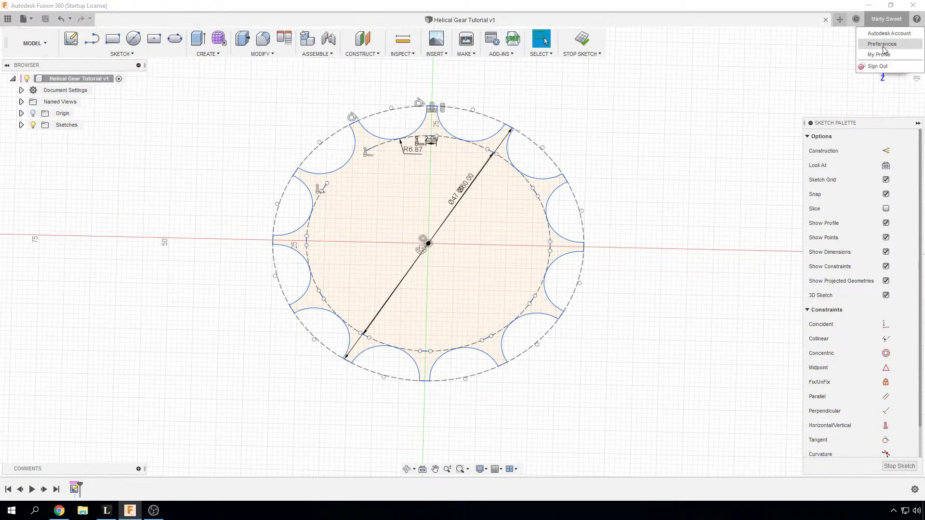
Confirm 'Allow 3D sketching of lines and splines' is enabled in Design preferences
left_click(882, 46)
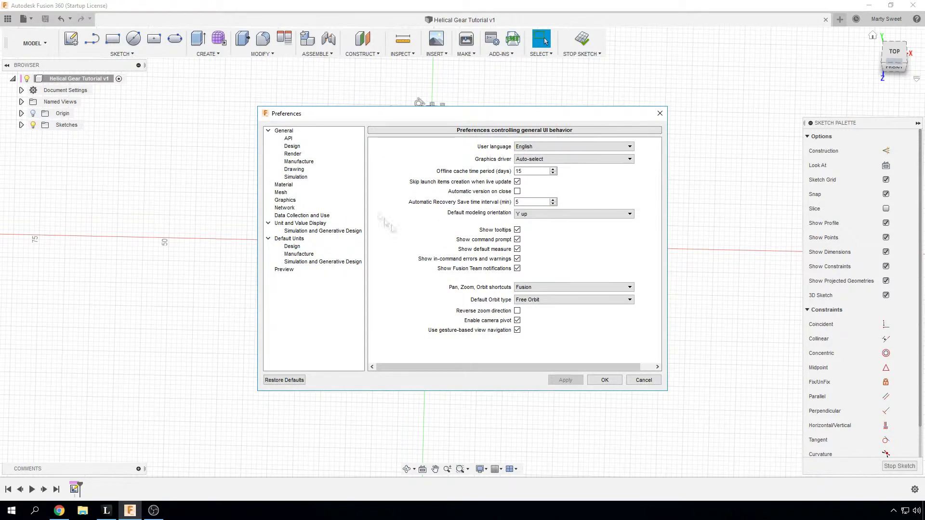
left_click(293, 146)
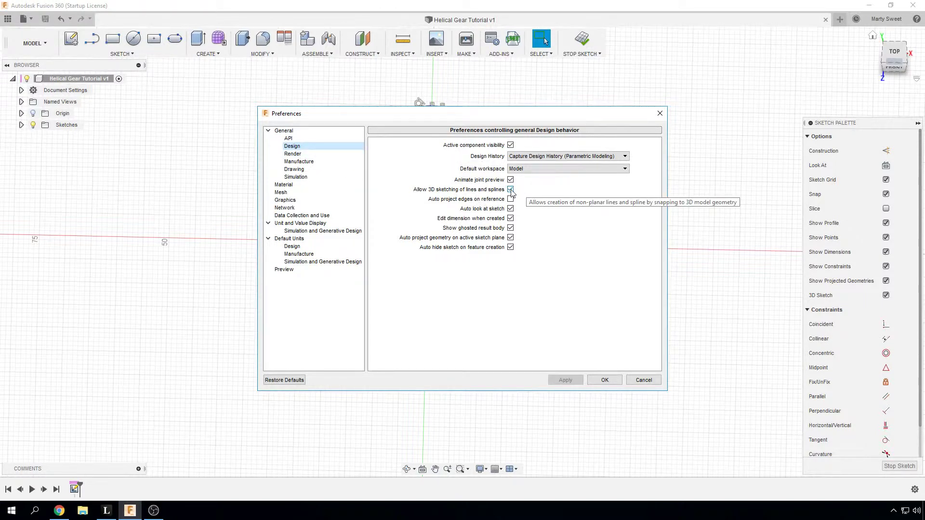
left_click(645, 380)
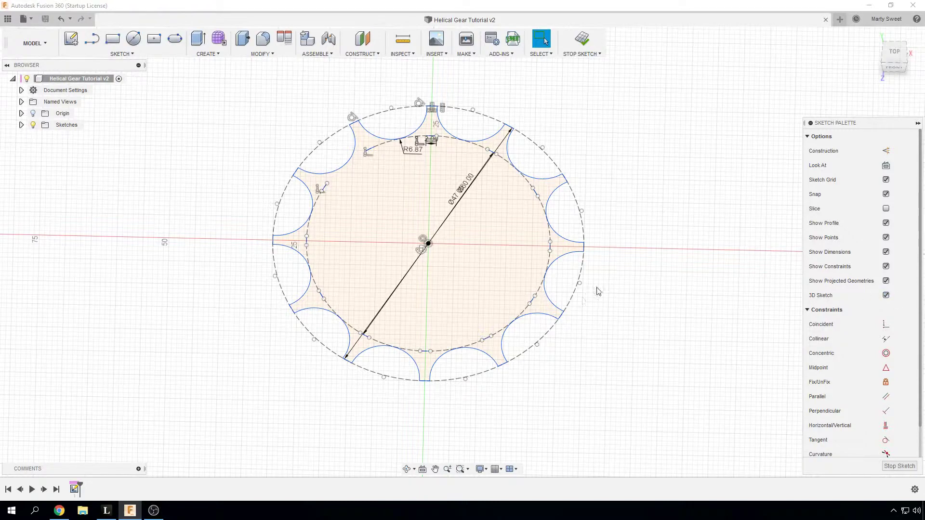
Switch to the Leonardo window showing the hand-drawn helix diagram
key("alt+Tab")
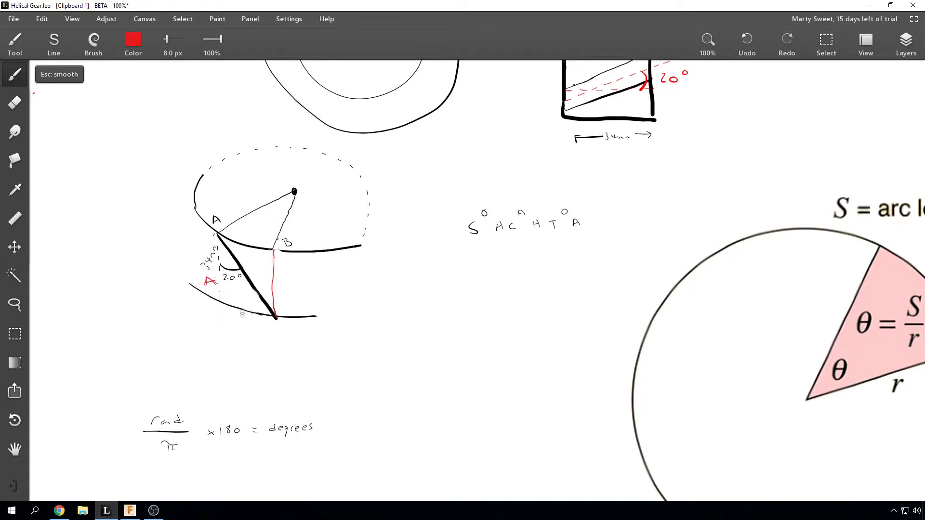
Label the triangle's bottom side O in red and write Tan(20) beside the diagram
left_click_drag(242, 323, 237, 324)
left_click_drag(348, 317, 358, 317)
mouse_move(352, 319)
left_mouse_down()
mouse_move(353, 327)
mouse_move(406, 331)
left_mouse_up()
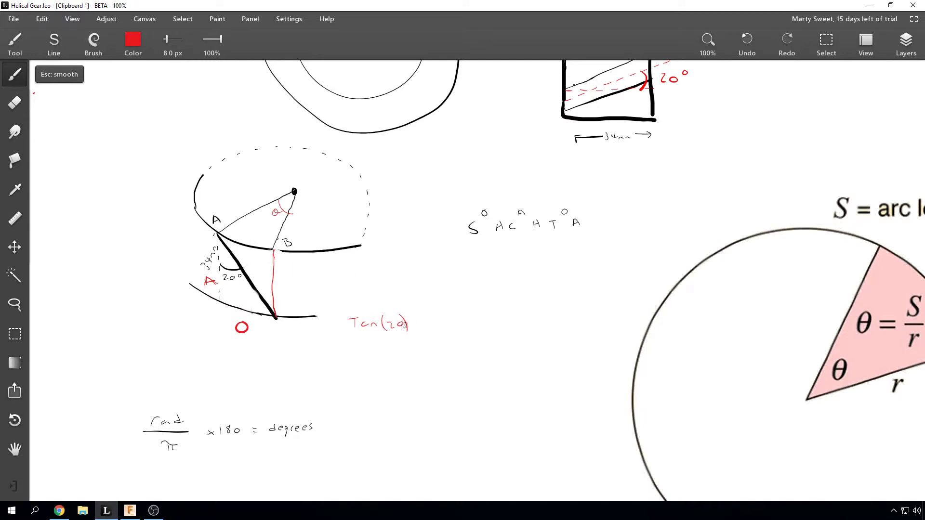
Save, write the result 12.37498 after the Tan(20) x34 equation, and arrow the arc B to A
key("ctrl+s")
key("ctrl+s")
left_click(471, 318)
mouse_move(500, 314)
left_mouse_down()
mouse_move(501, 322)
mouse_move(530, 323)
mouse_move(543, 314)
left_mouse_up()
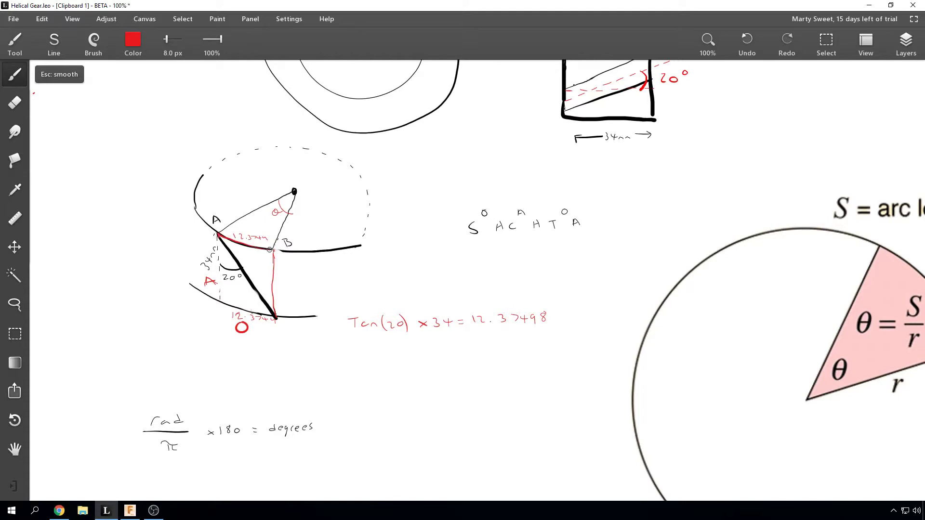
left_click_drag(270, 249, 275, 251)
Bring the arc-length diagram into view and write θ = 12.37498 over a fraction bar
left_click(24, 450)
left_click_drag(628, 470, 539, 396)
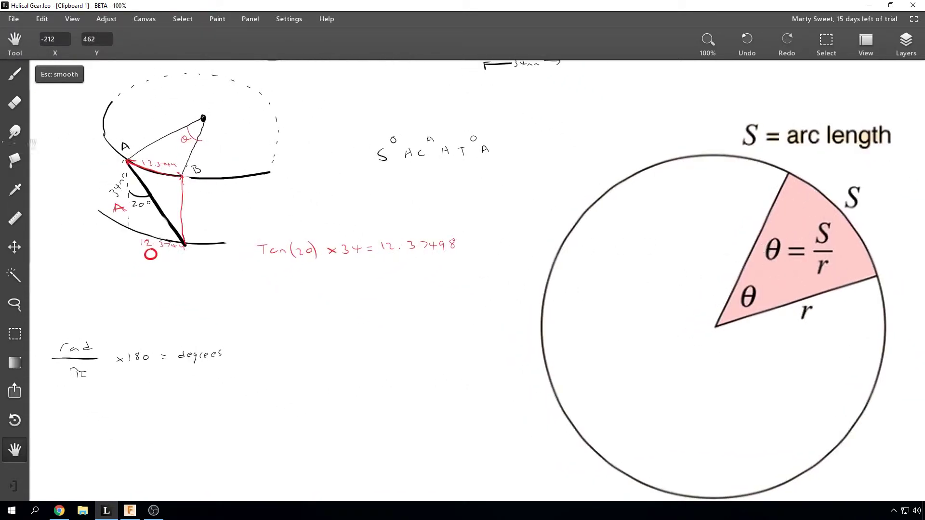
key("b")
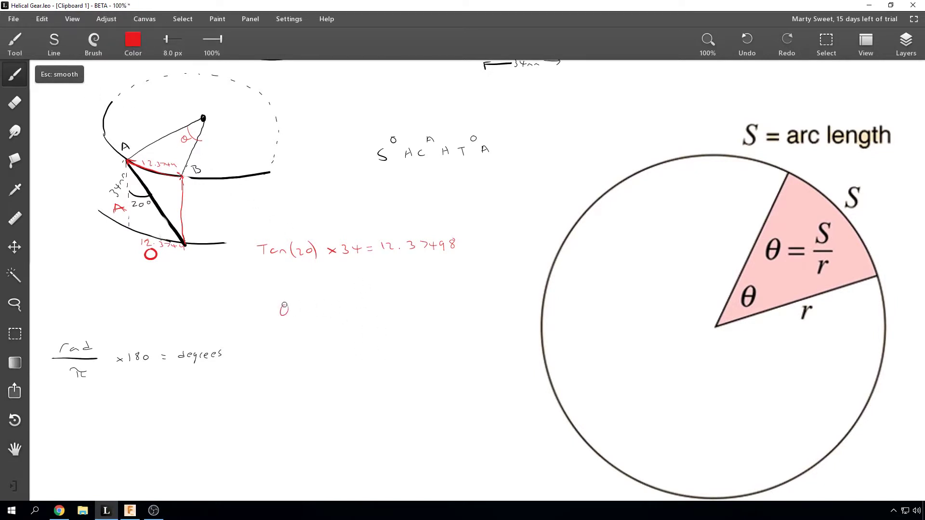
left_click_drag(280, 310, 312, 313)
left_click_drag(392, 295, 407, 306)
Save the notes and pan back to the gear sketch and calculations
key("ctrl+s")
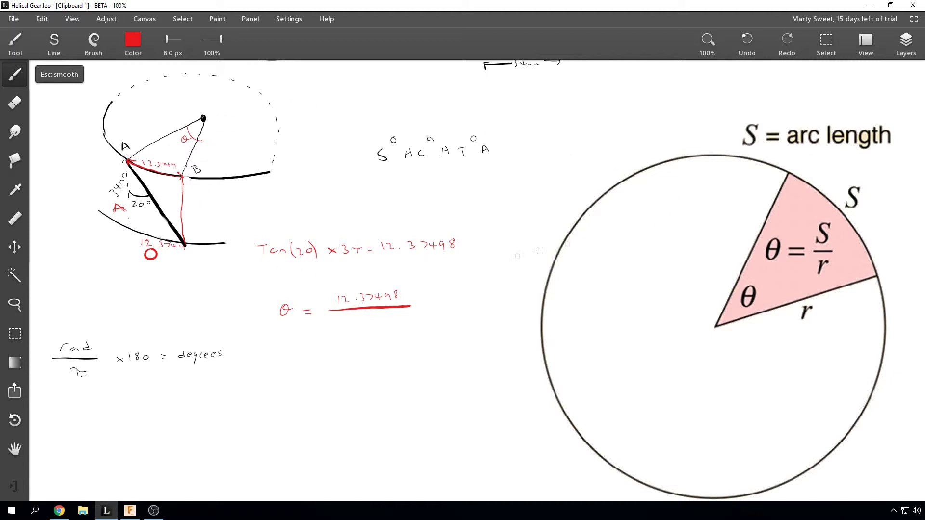
key("h")
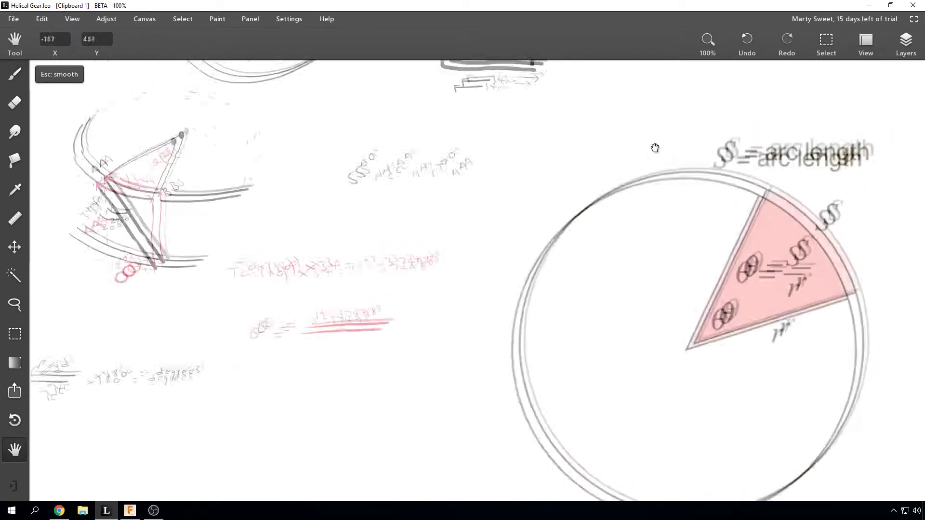
left_click_drag(635, 169, 655, 147)
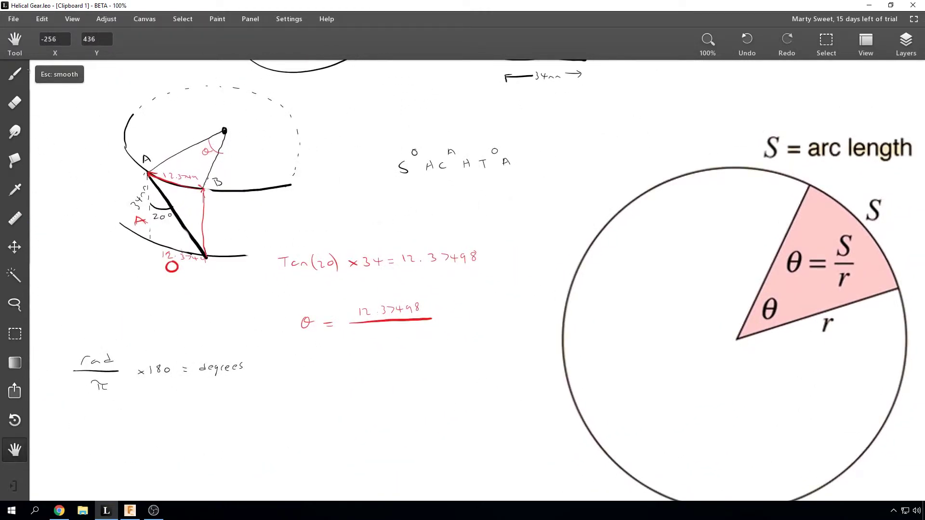
Finish θ = 12.37498/30 = 0.41249, convert it to 23.6344°, then return to Fusion 360
left_click(17, 74)
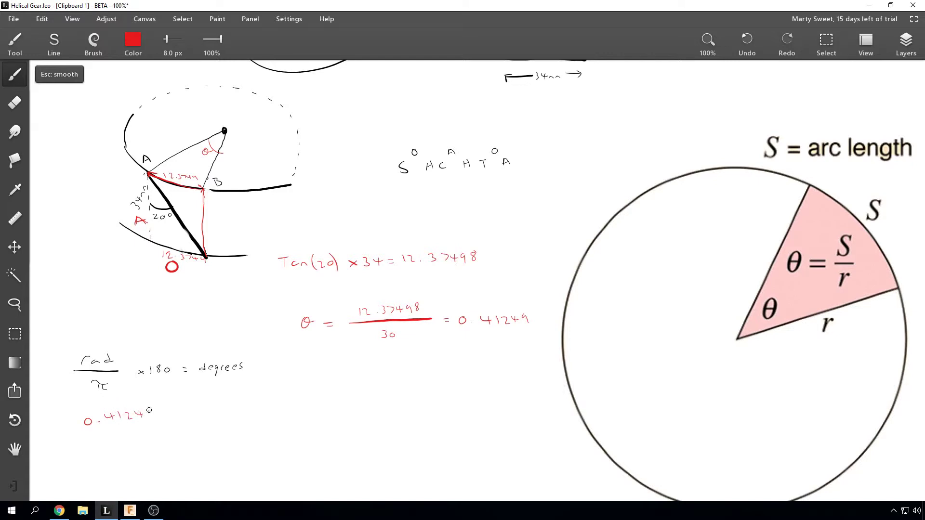
left_click_drag(88, 435, 153, 428)
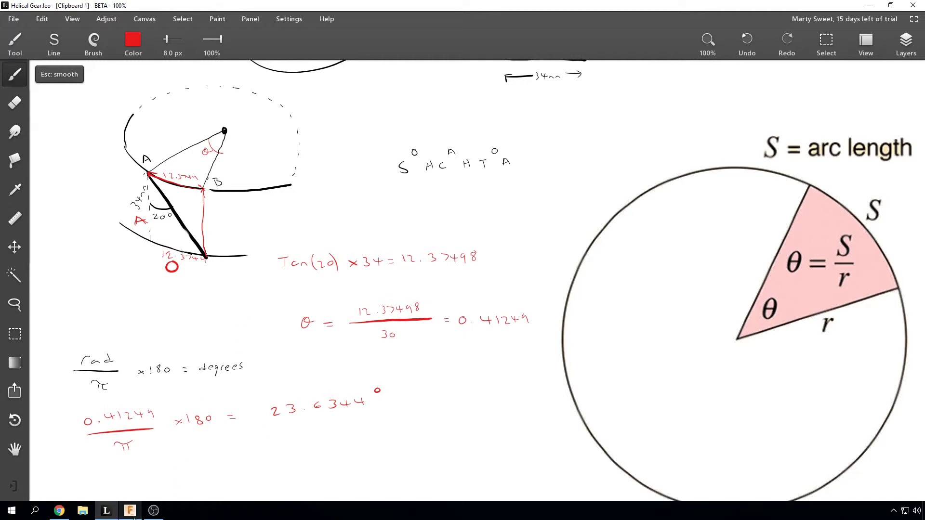
left_click(130, 510)
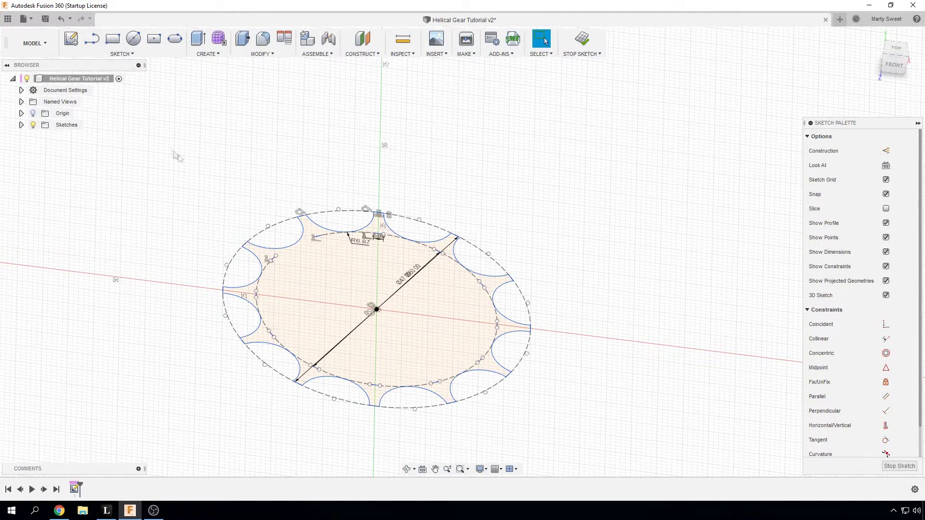
Select the whole gear sketch and move it as a copy pivoted at the gear's centre
mouse_move(172, 149)
left_mouse_down()
mouse_move(591, 453)
mouse_move(614, 443)
mouse_move(605, 431)
left_mouse_up()
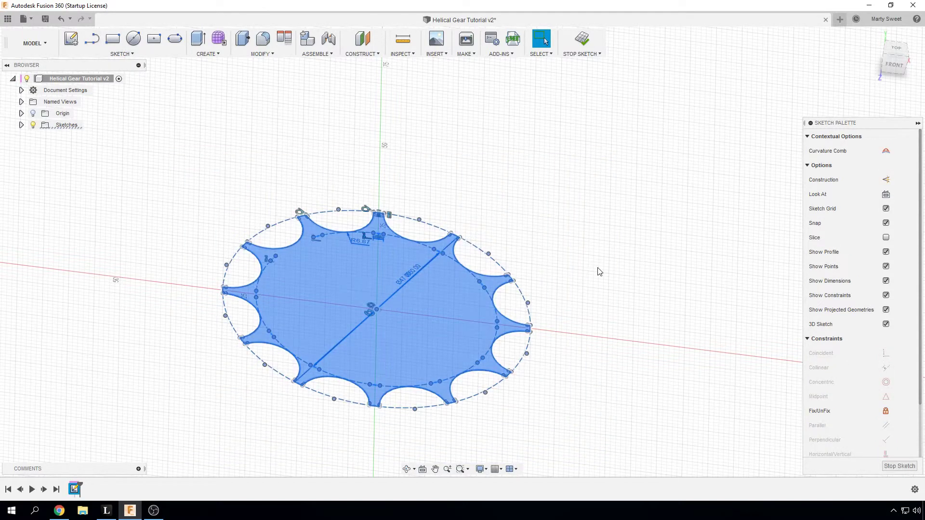
key("m")
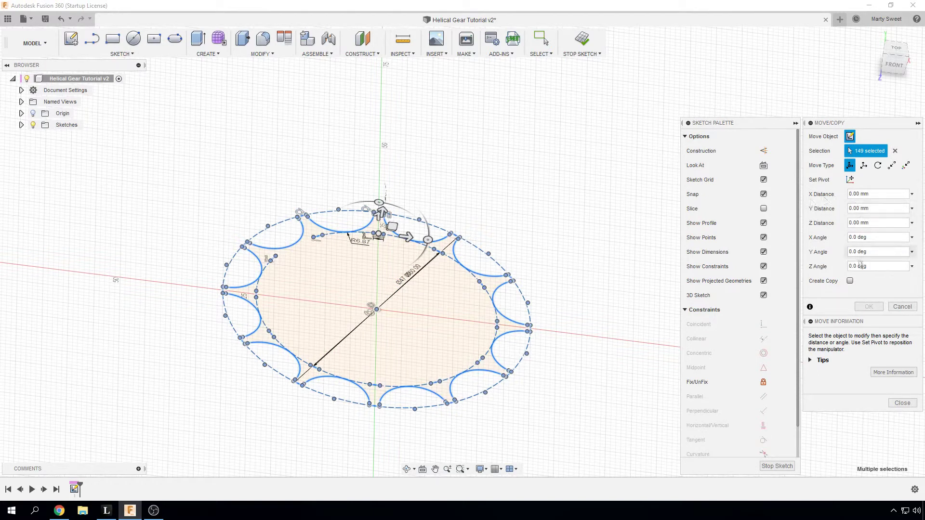
left_click(849, 179)
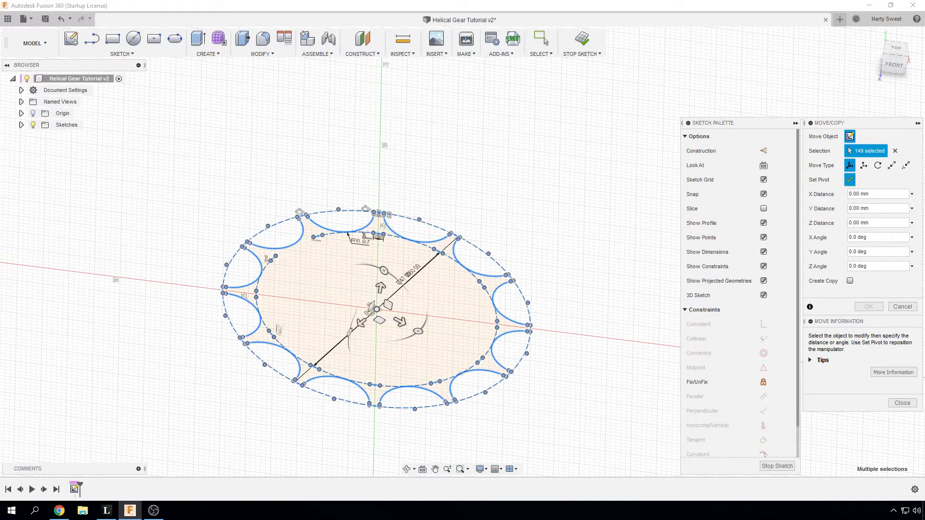
left_click(376, 309)
left_click(849, 179)
left_click(849, 281)
Raise the gear copy 34 mm and rotate it -23.63447° about Z
left_click_drag(379, 289, 466, 198)
type("34")
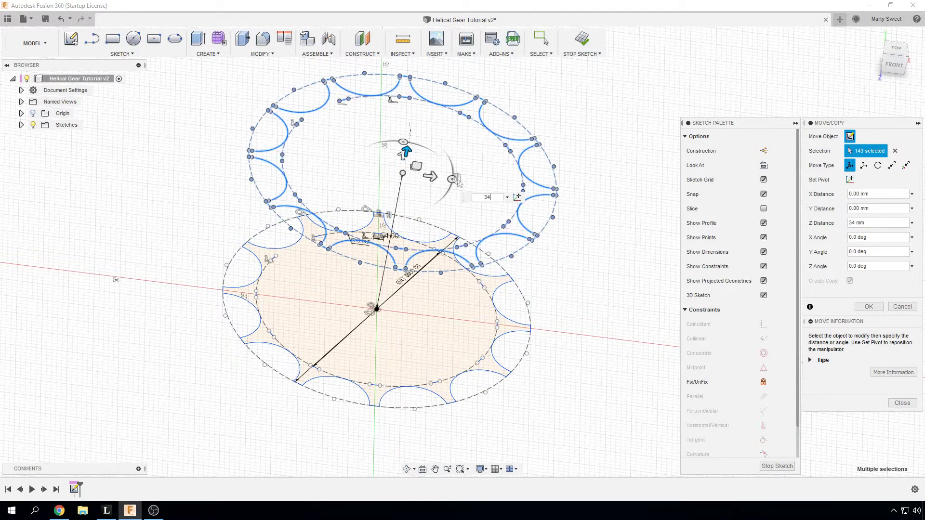
mouse_move(454, 174)
left_mouse_down()
mouse_move(447, 187)
mouse_move(452, 179)
left_mouse_up()
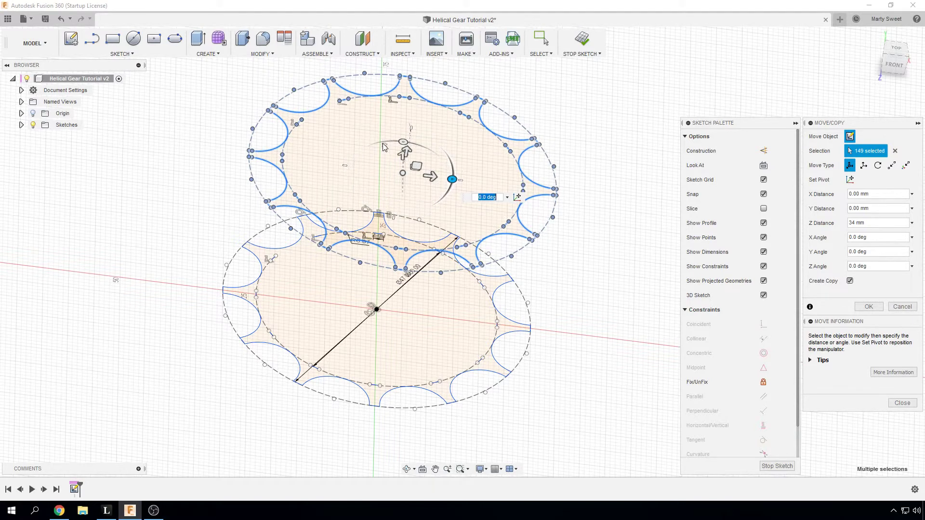
mouse_move(402, 142)
left_mouse_down()
mouse_move(394, 143)
mouse_move(407, 143)
left_mouse_up()
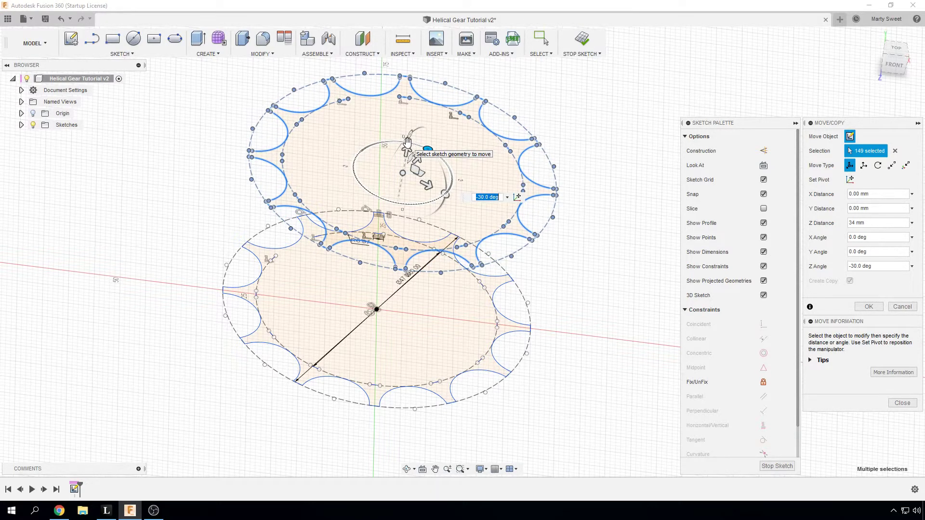
left_click_drag(407, 143, 407, 142)
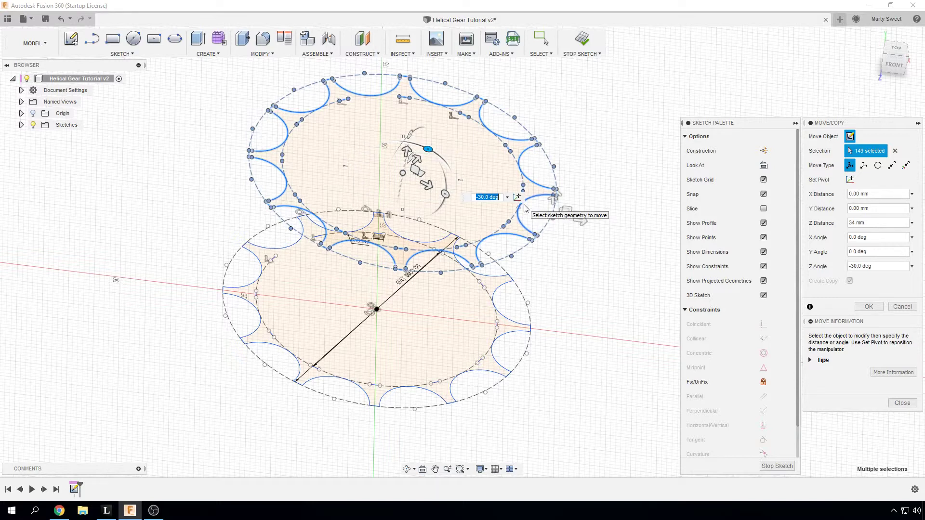
key("BackSpace")
type("-23.63447")
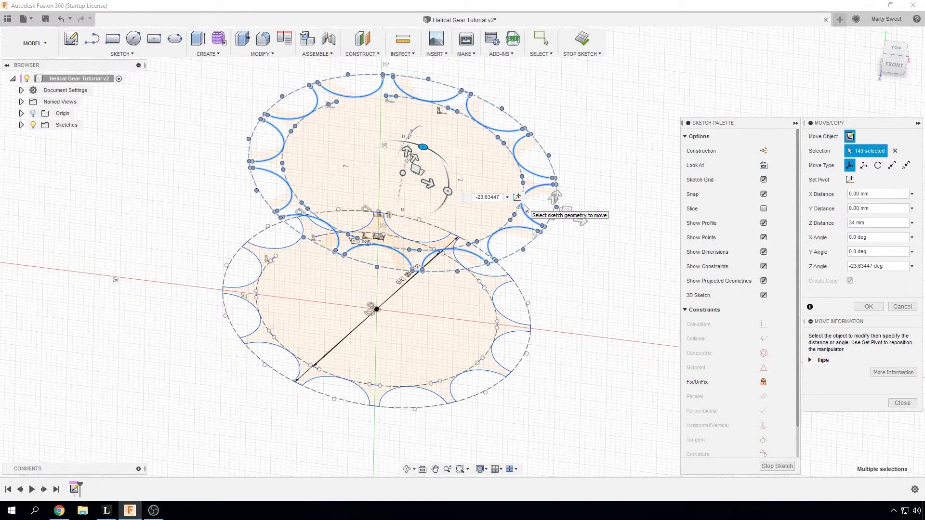
key("Return")
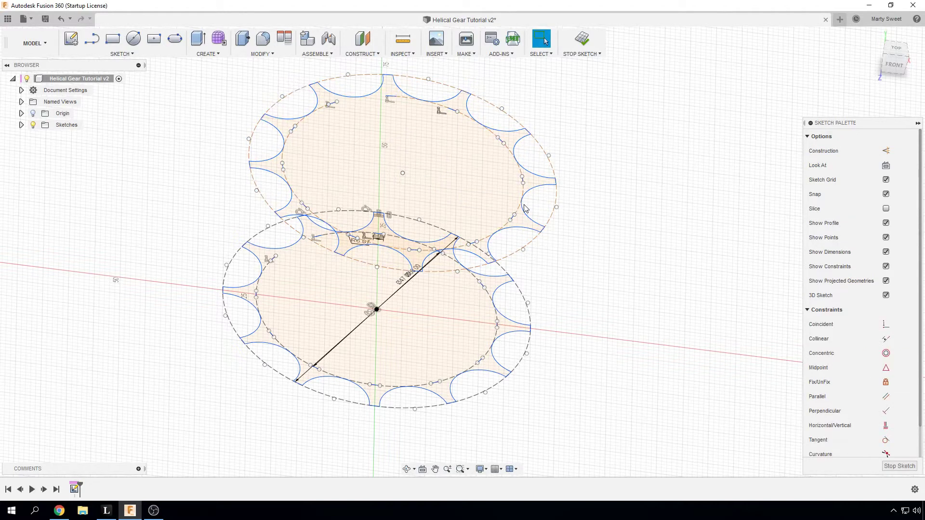
Orbit to a front view of both stacked gear profiles and pick the lower tooth-gap corner
left_click(891, 49)
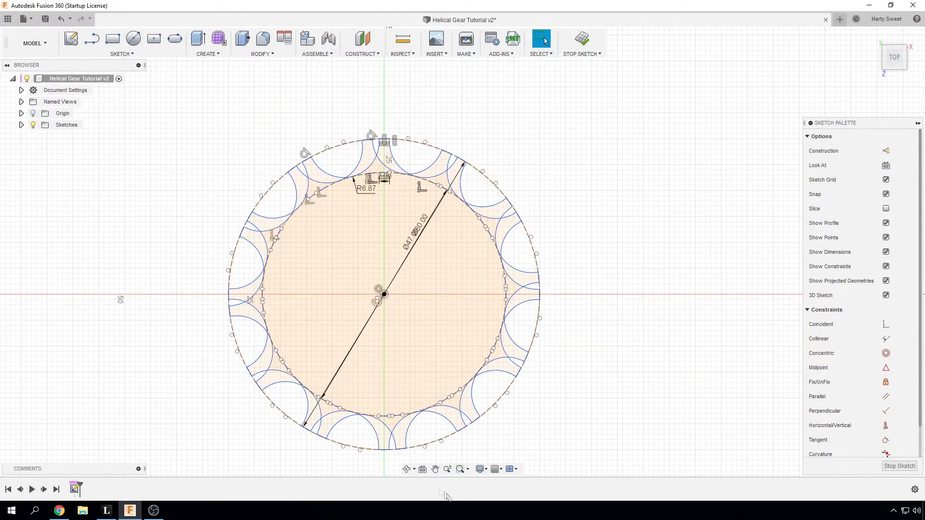
left_click(407, 469)
left_click_drag(463, 313, 470, 390)
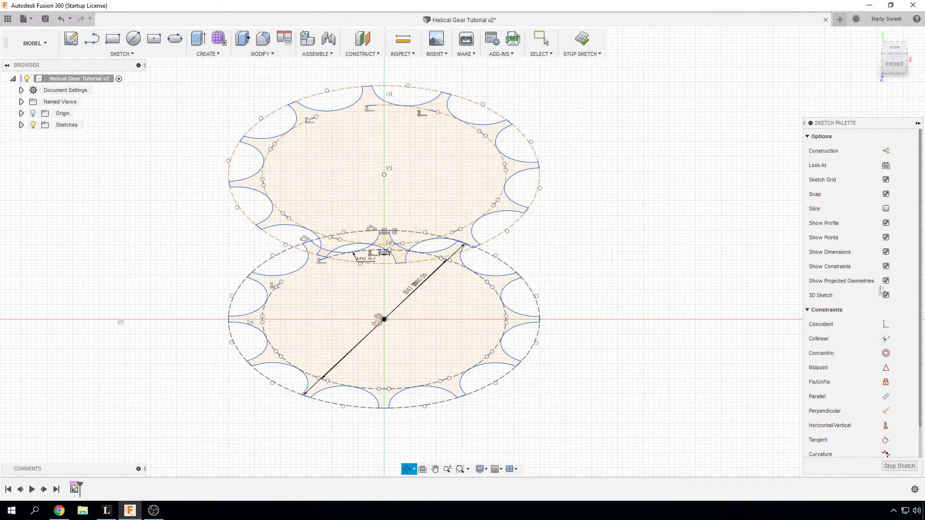
left_click(92, 38)
scroll(381, 412, "up", 10)
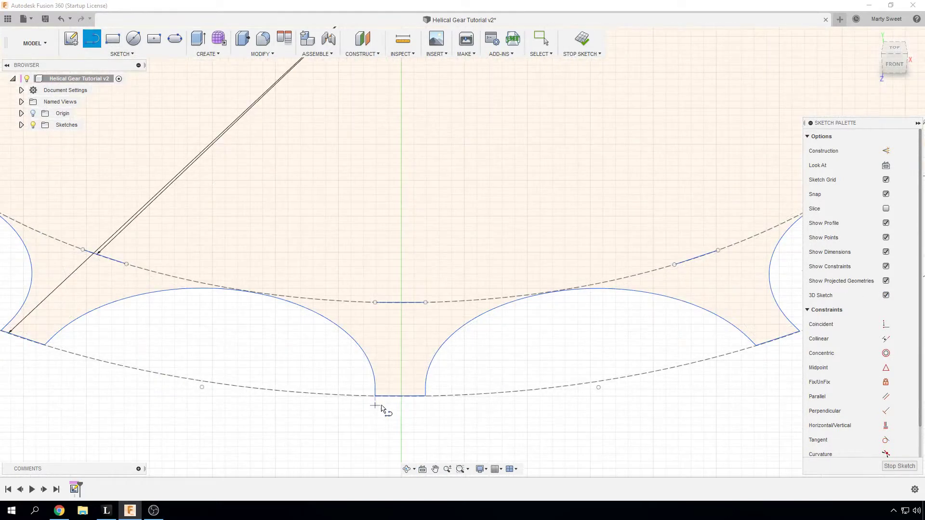
scroll(366, 386, "up", 5)
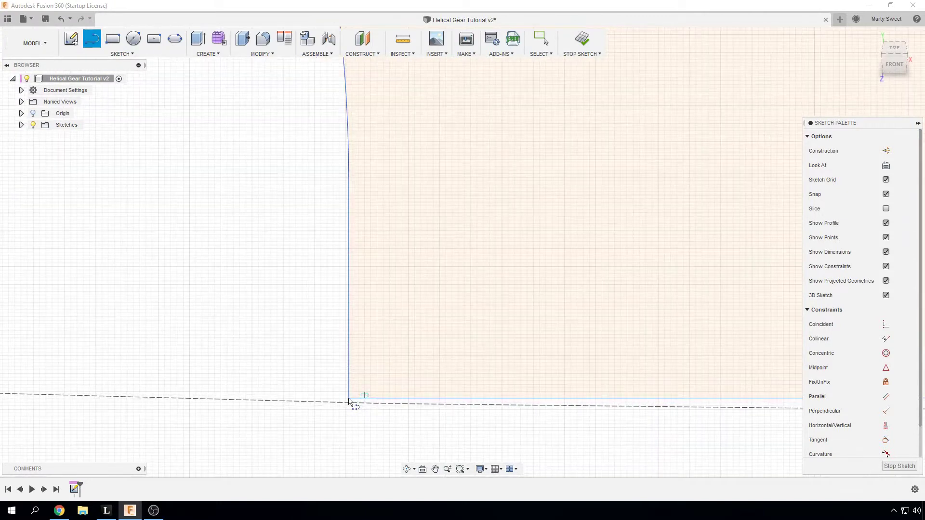
left_click(348, 401)
scroll(286, 297, "down", 5)
scroll(284, 293, "down", 10)
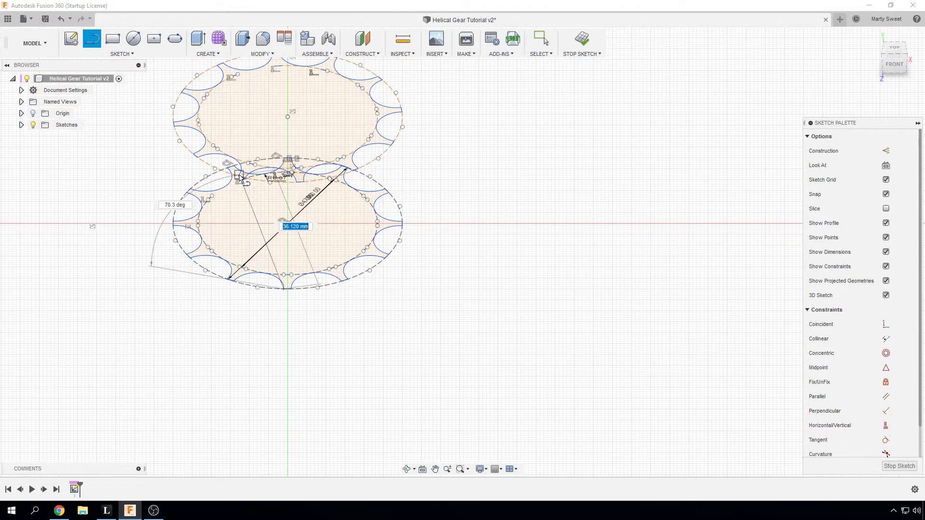
scroll(237, 177, "up", 5)
scroll(238, 176, "up", 10)
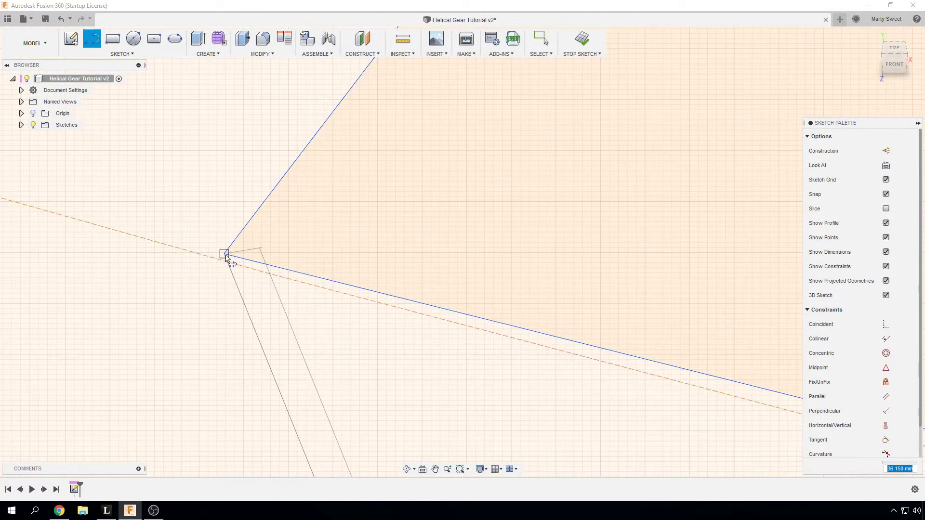
left_click(224, 253)
scroll(260, 260, "down", 5)
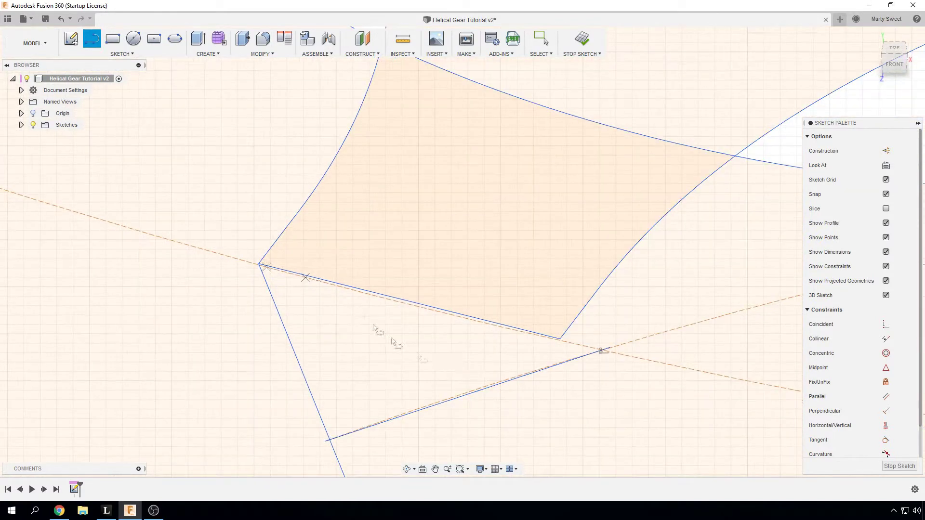
Draw a guide line from the bottom tooth-gap vertex to the top gear's matching vertex
left_click(561, 339)
scroll(554, 385, "down", 5)
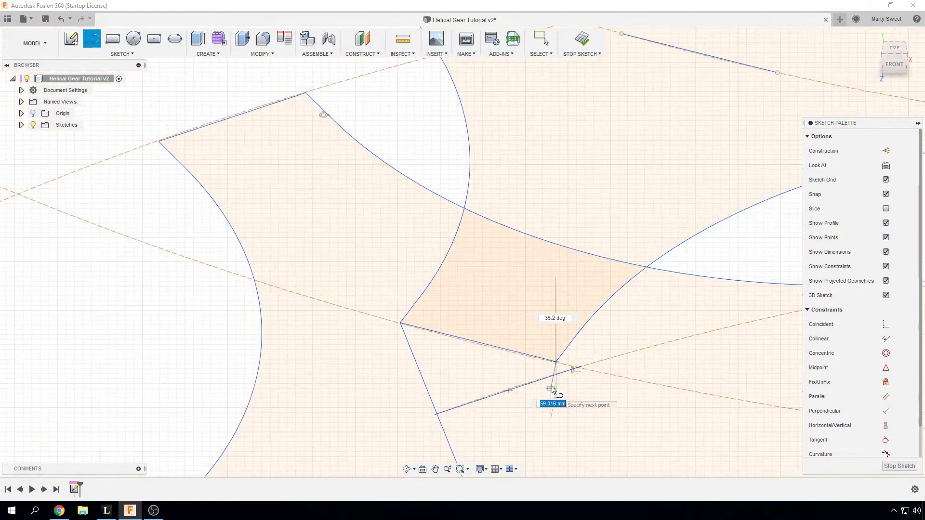
scroll(590, 434, "up", 5)
scroll(559, 294, "down", 8)
scroll(578, 409, "down", 5)
scroll(526, 355, "up", 10)
scroll(524, 370, "up", 3)
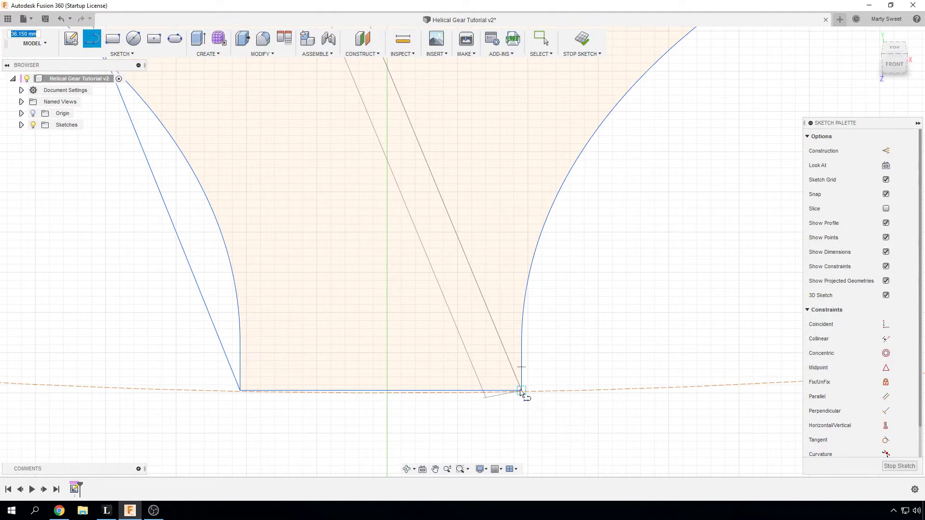
double_click(521, 389)
scroll(536, 380, "down", 12)
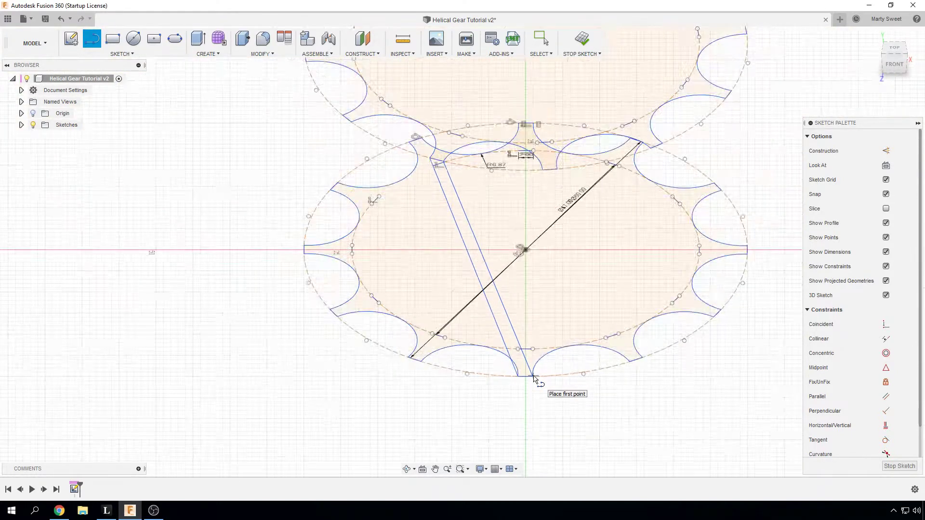
middle_click_drag(718, 262, 584, 366)
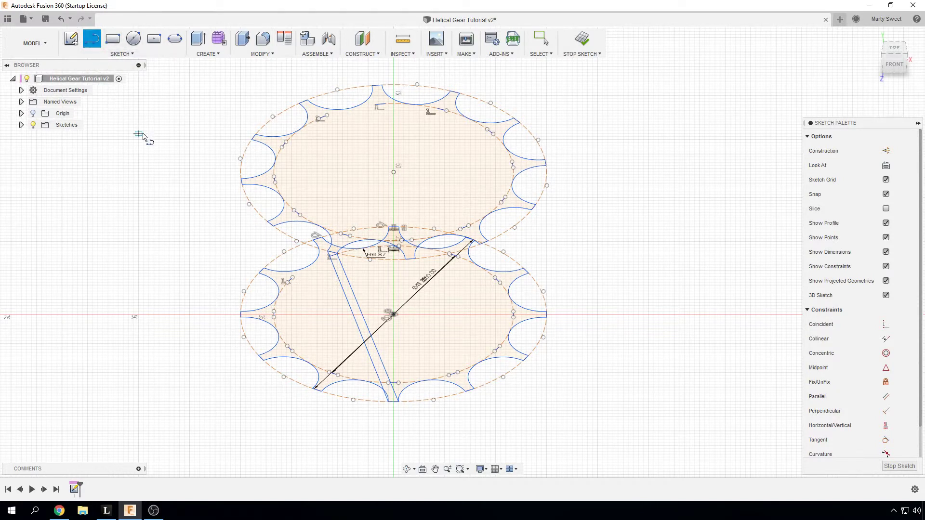
key("Escape")
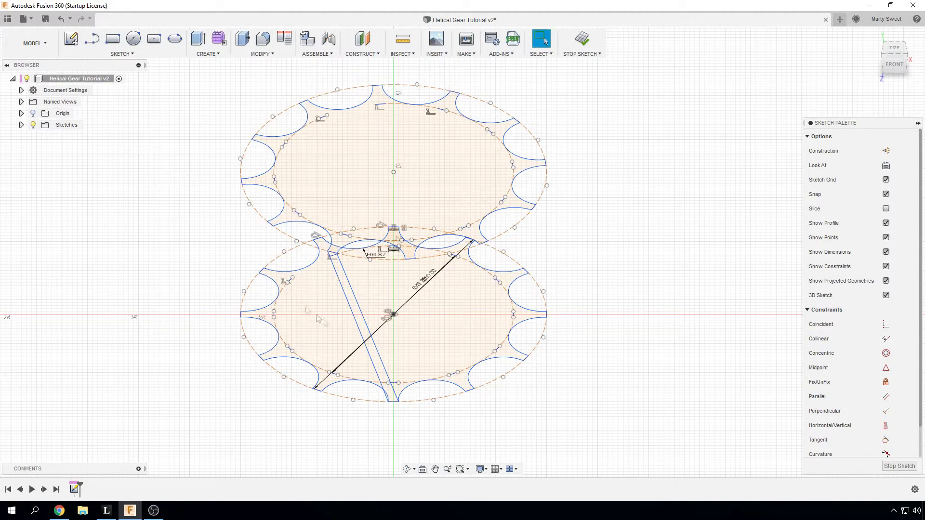
Circular-pattern both guide lines 12 times about the sketch centre point
left_click(361, 311)
left_click(354, 314)
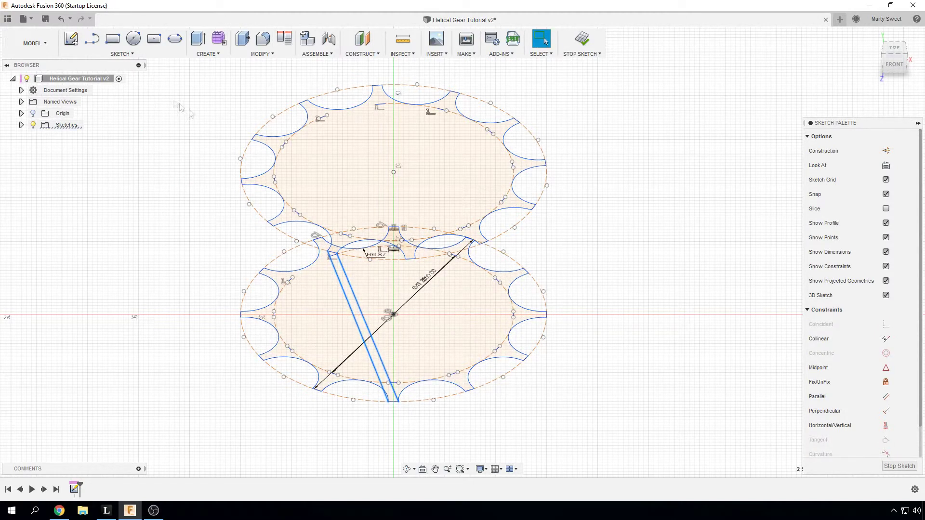
left_click(121, 54)
left_click(115, 280)
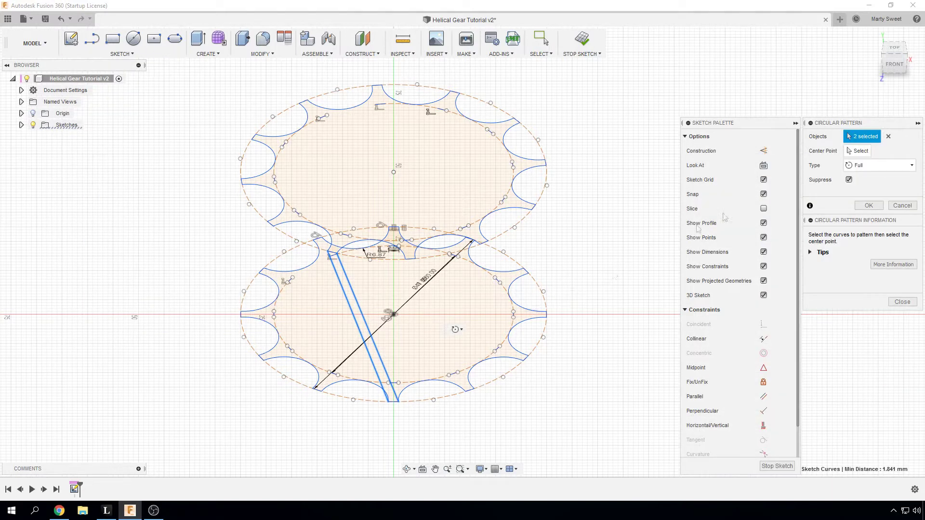
left_click(394, 314)
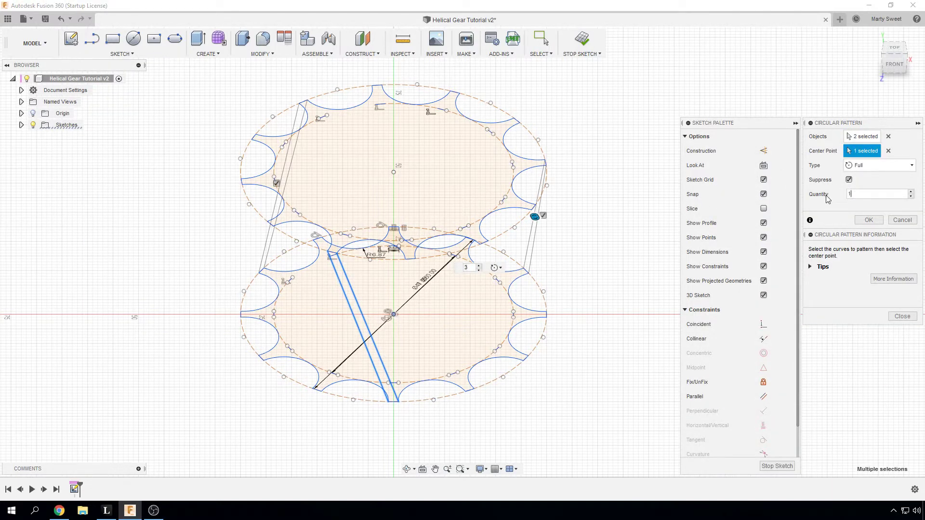
left_click(868, 220)
left_click(407, 470)
mouse_move(414, 440)
left_mouse_down()
mouse_move(419, 410)
mouse_move(367, 413)
mouse_move(429, 429)
mouse_move(400, 429)
mouse_move(409, 431)
left_mouse_up()
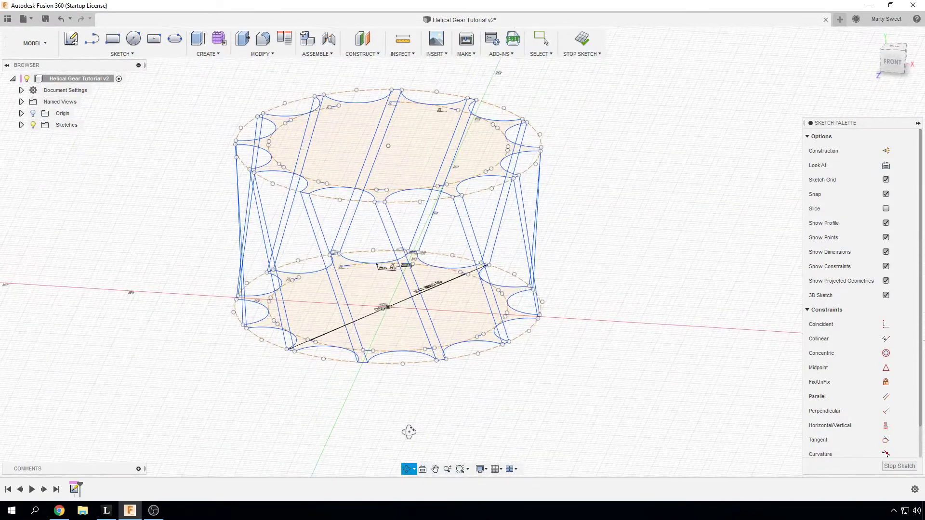
Set up a loft using all helix lines as rails and the bottom and top gear profiles
left_click(207, 54)
left_click(203, 123)
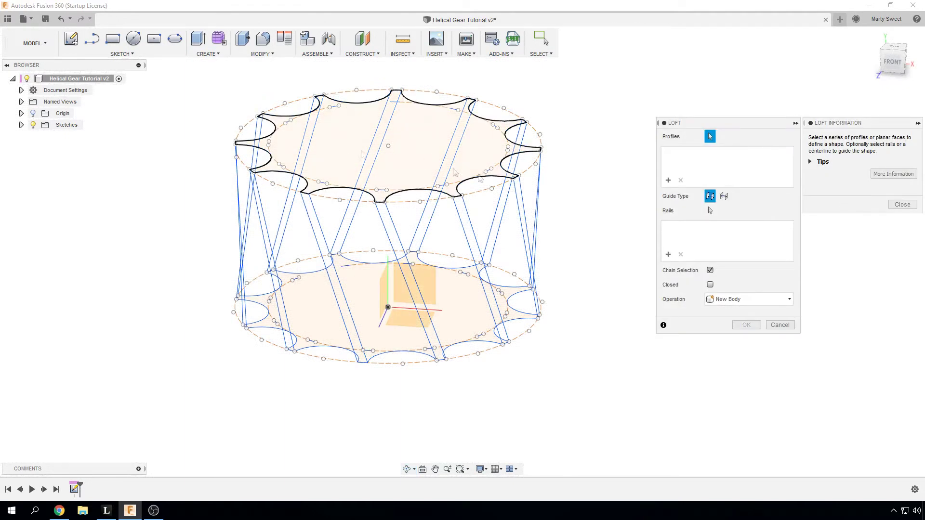
left_click(710, 211)
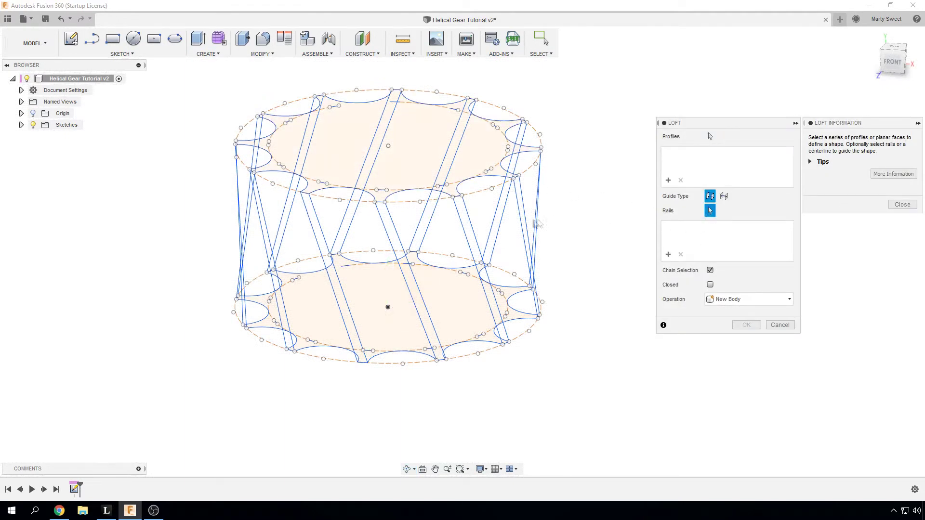
left_click_drag(304, 244, 122, 241)
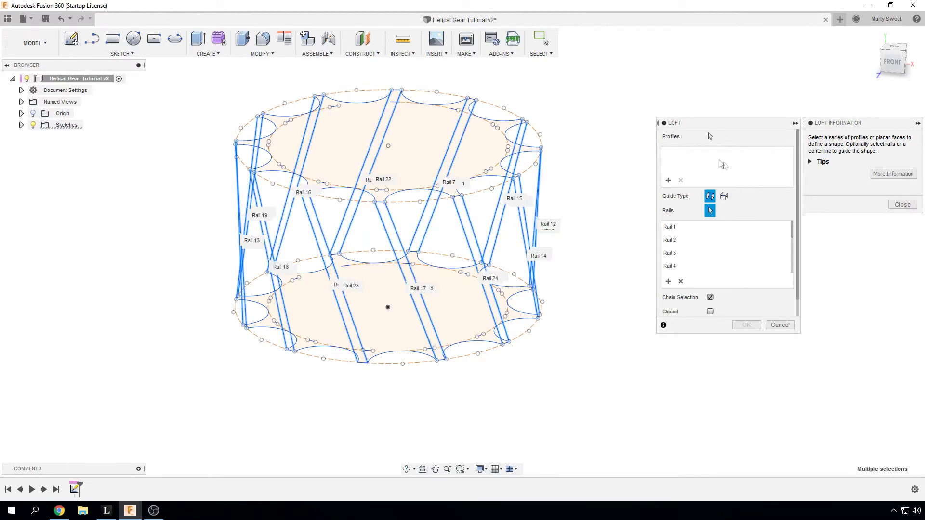
left_click(709, 137)
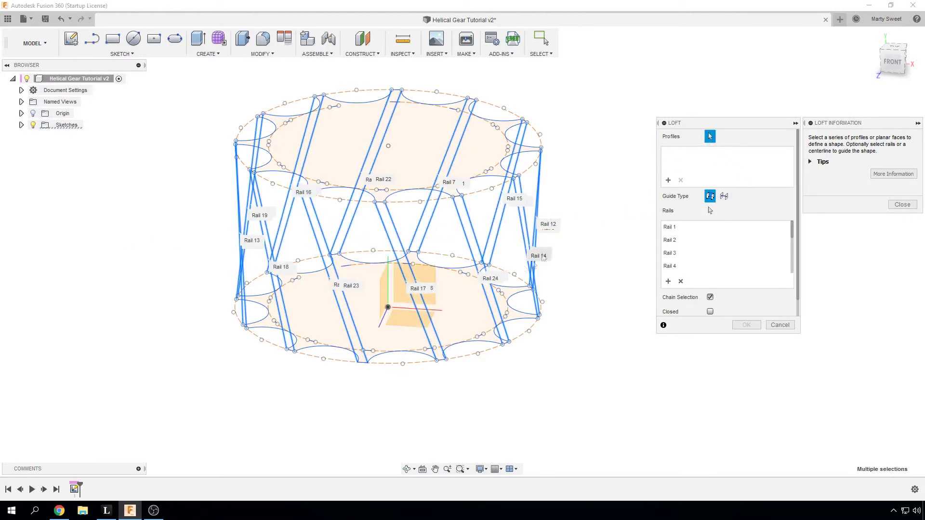
left_click(472, 309)
left_click(433, 146)
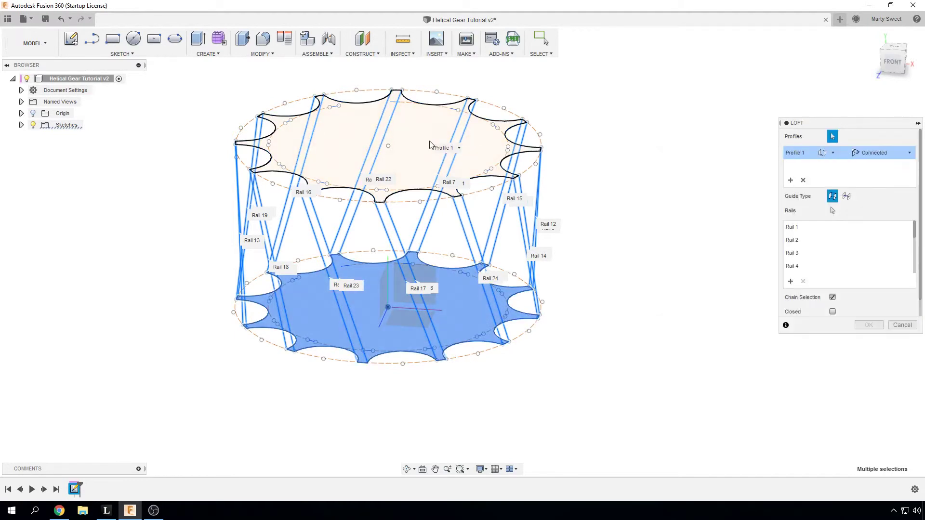
Inspect the loft preview and confirm it as a solid helical gear body
left_click(407, 469)
mouse_move(520, 371)
left_mouse_down()
mouse_move(456, 378)
mouse_move(452, 353)
mouse_move(458, 378)
mouse_move(501, 370)
left_mouse_up()
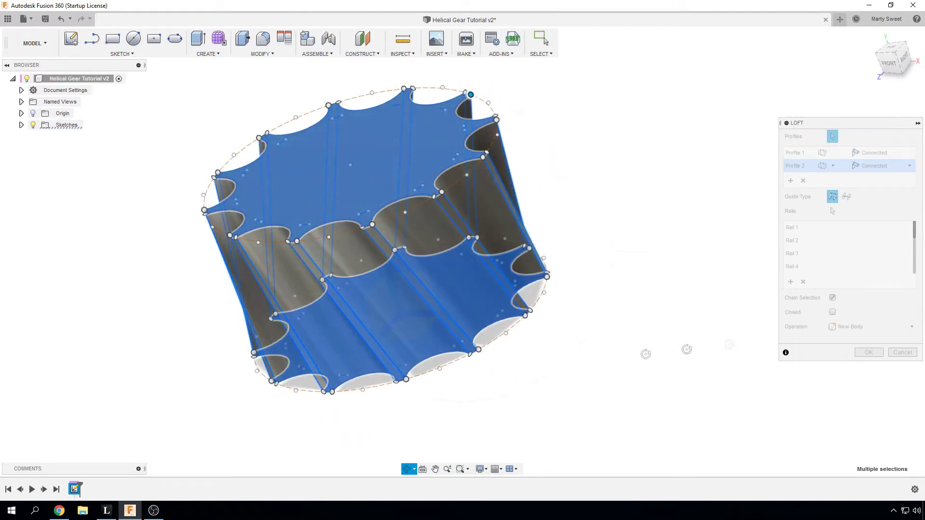
key("Escape")
left_click(868, 352)
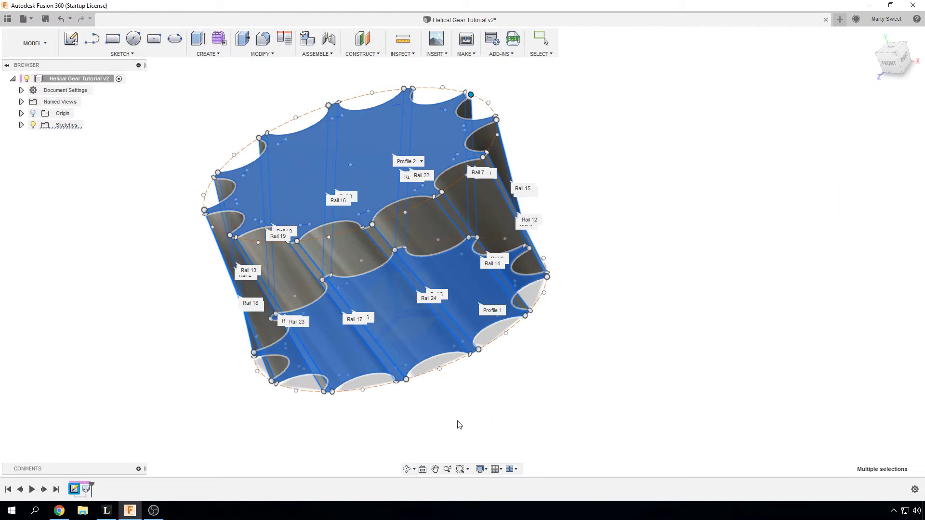
key("Return")
left_click(407, 469)
left_click_drag(397, 419, 485, 457)
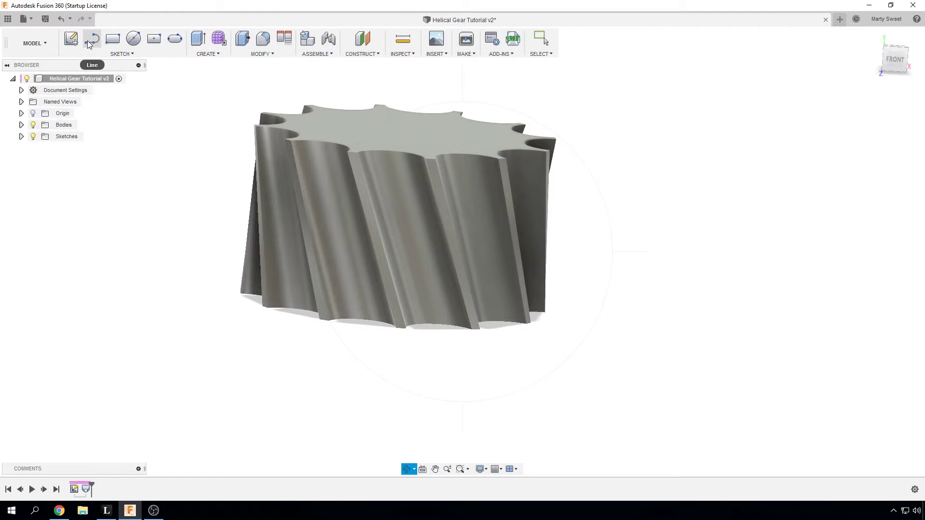
From the Front view, start a line sketch on the gear's front plane
left_click(897, 61)
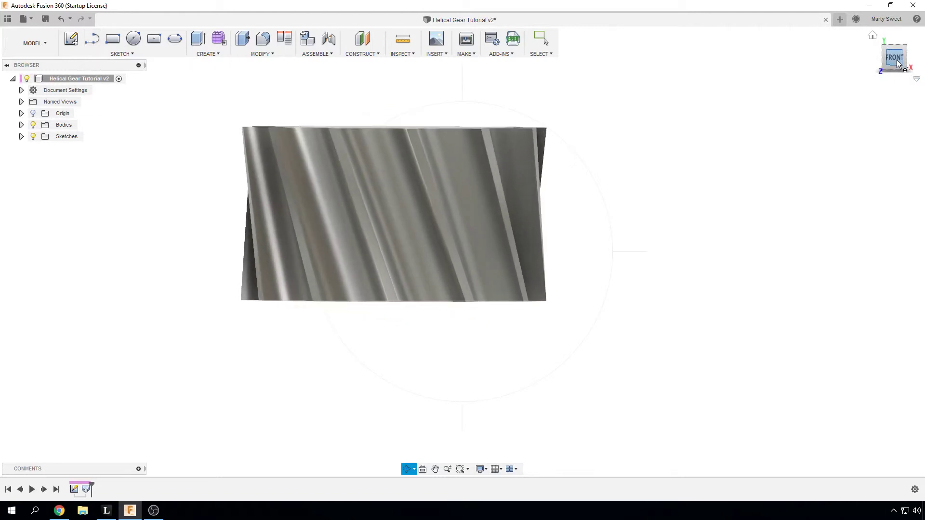
left_click(95, 43)
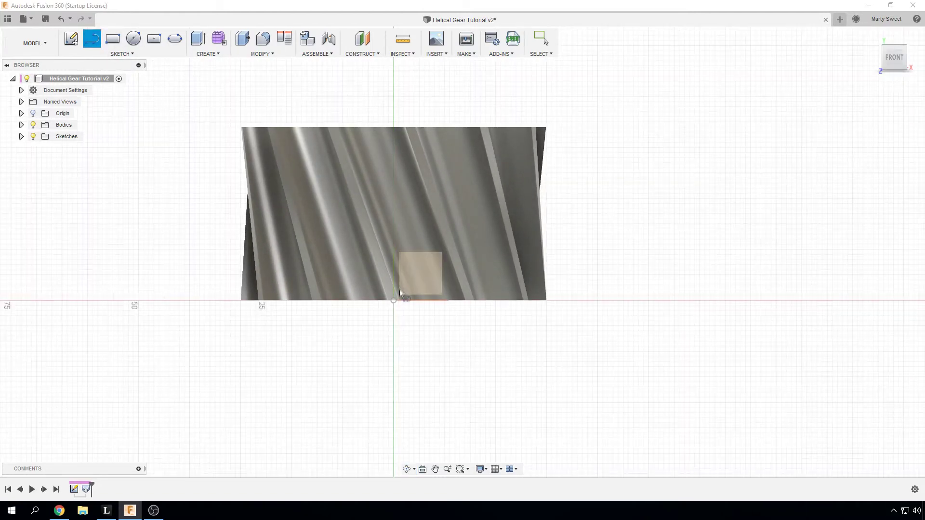
left_click(412, 279)
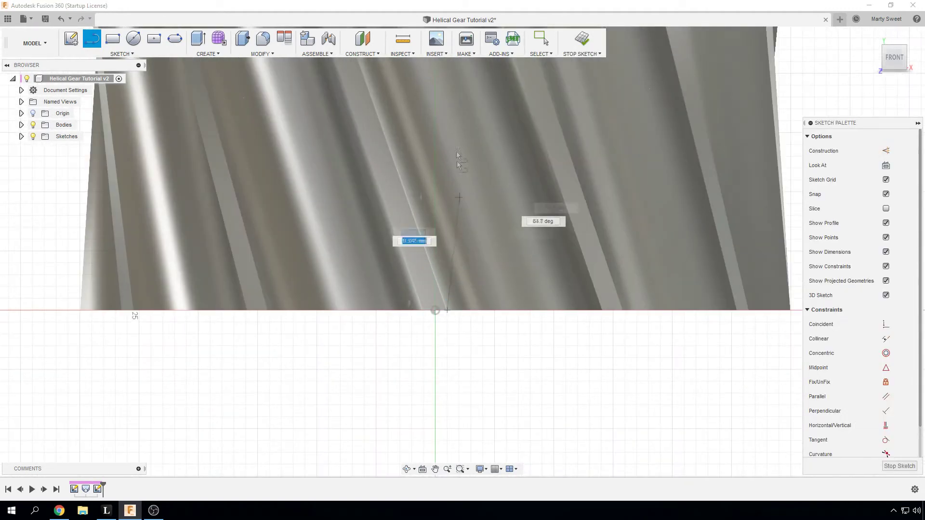
scroll(458, 137, "down", 5)
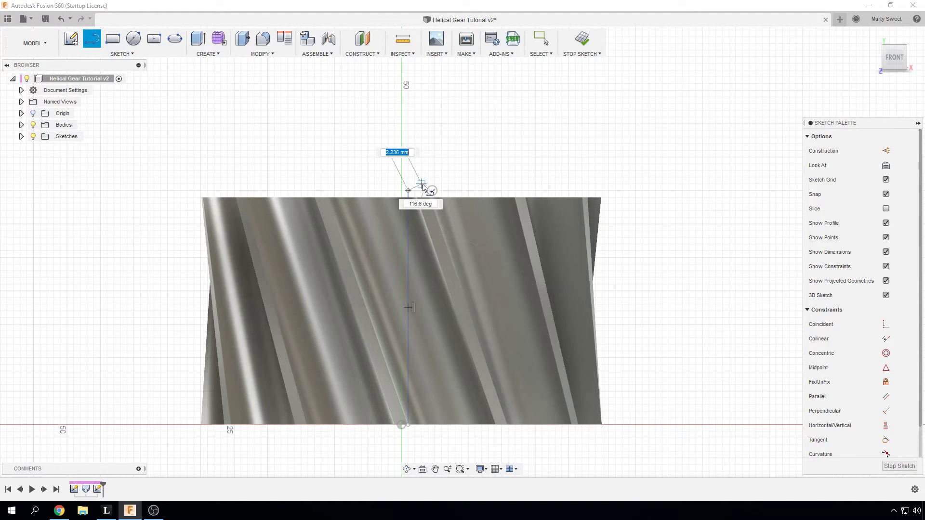
Measure the angle between the vertical line and a helical tooth edge: 19.9°
left_click(407, 43)
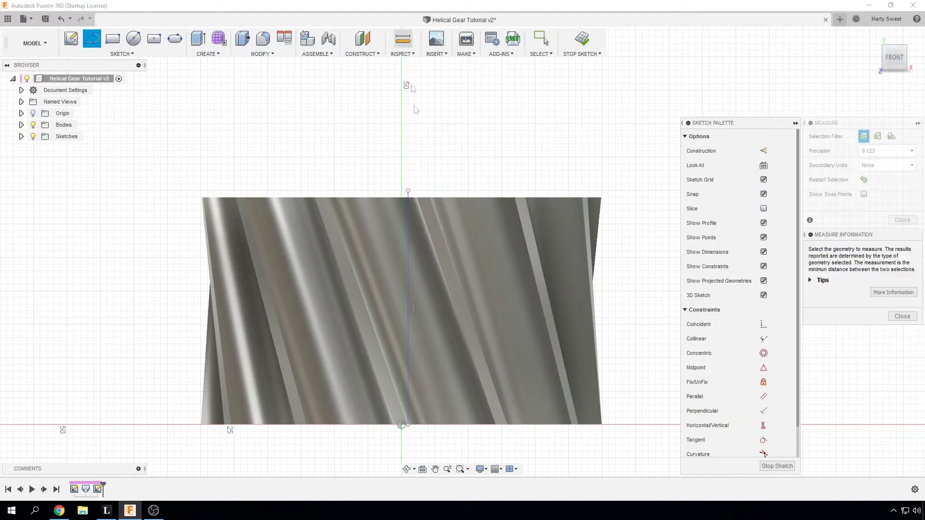
left_click(409, 304)
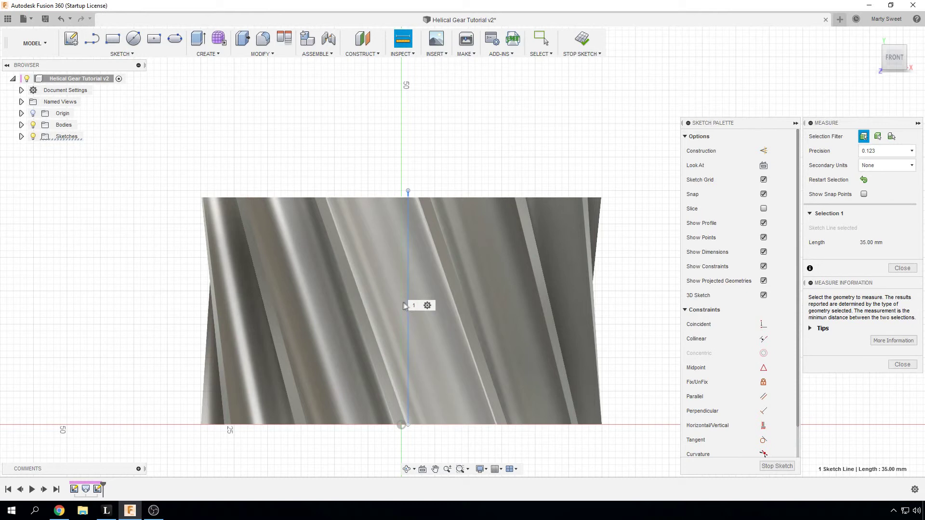
left_click(372, 327)
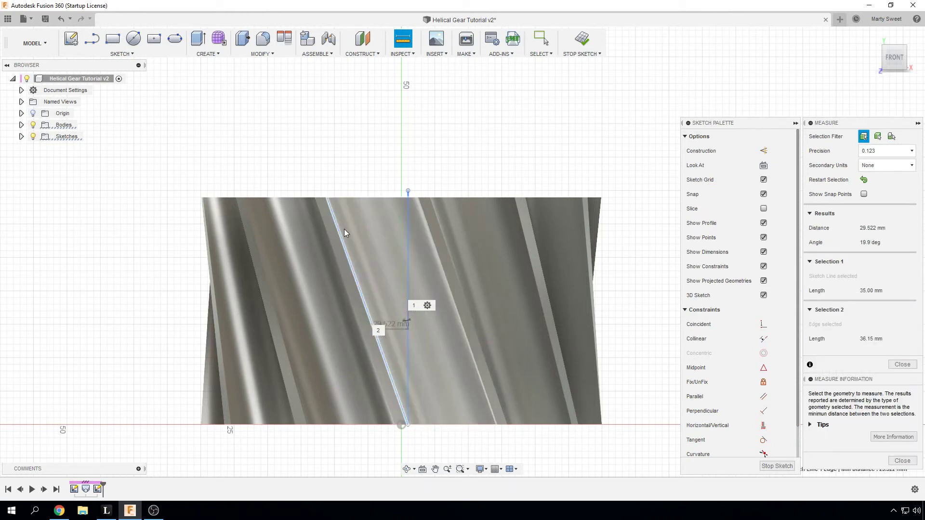
middle_click_drag(344, 230, 463, 351, "shift")
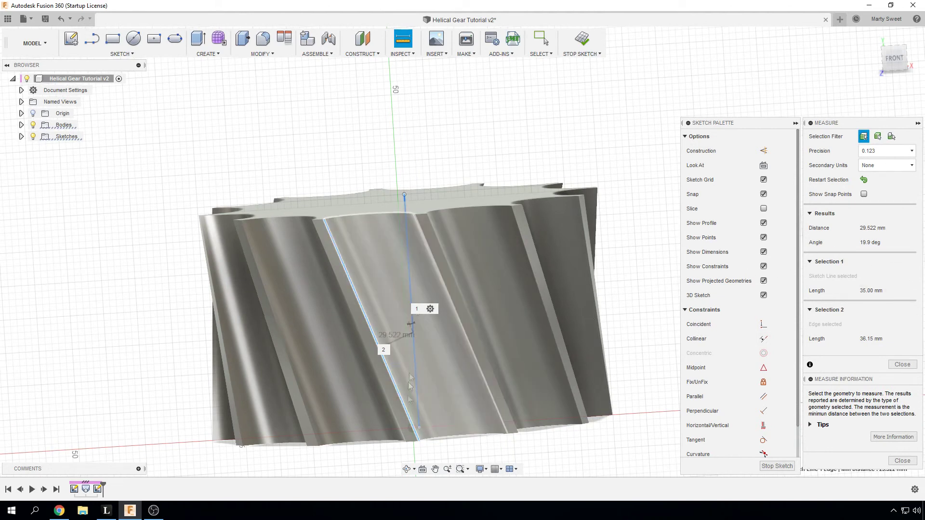
middle_click_drag(493, 358, 499, 415, "shift")
middle_click_drag(430, 381, 414, 301, "shift")
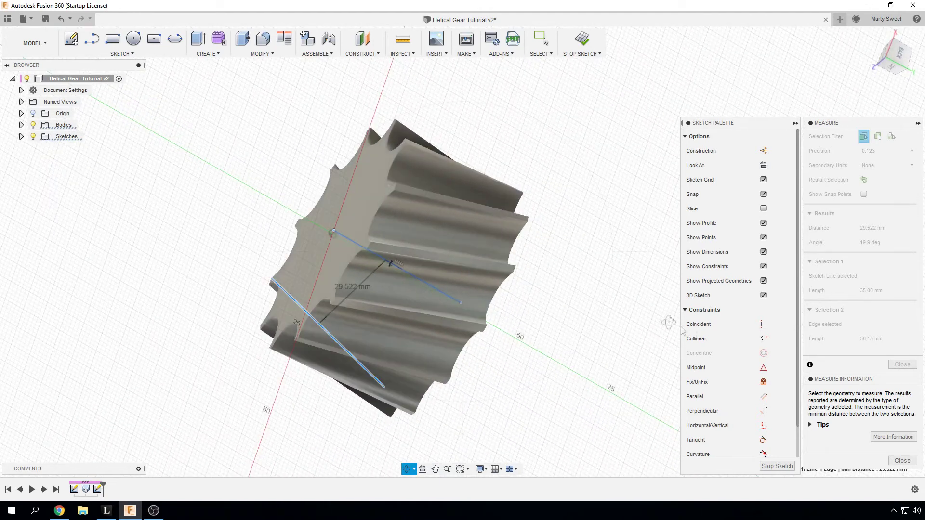